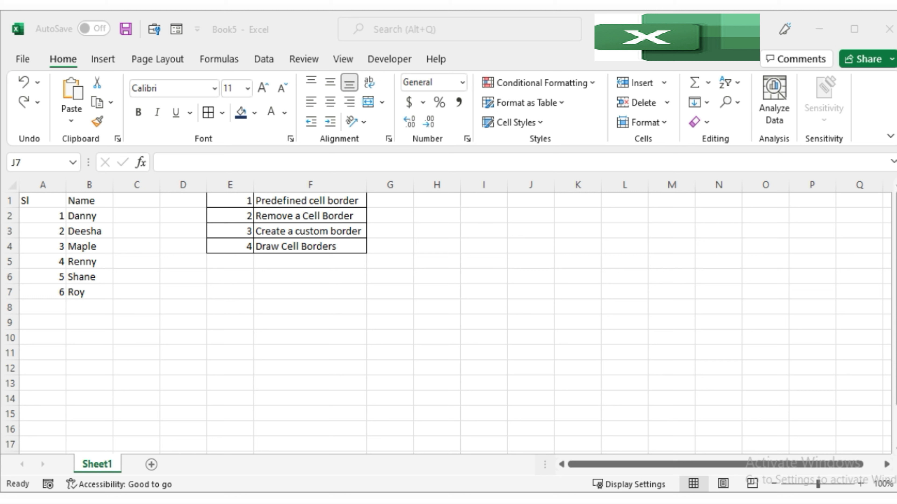
pyautogui.click(106, 233)
pyautogui.click(104, 200)
pyautogui.click(88, 277)
pyautogui.click(93, 308)
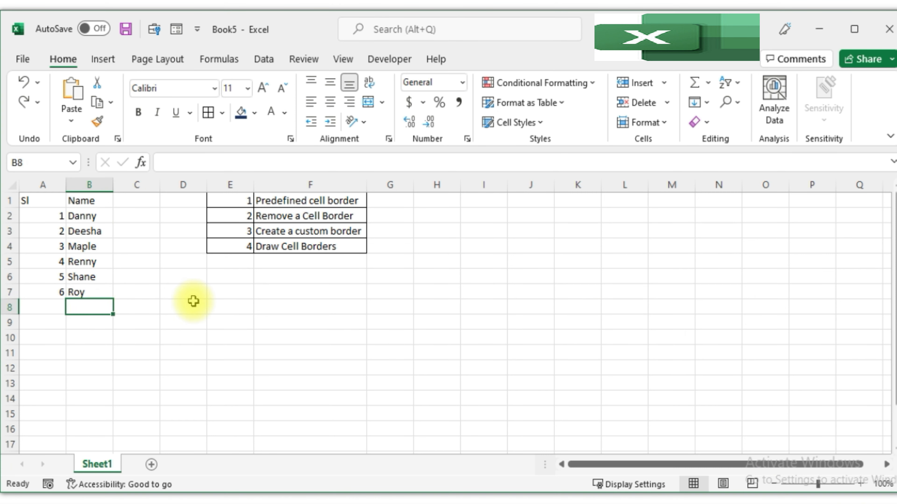
pyautogui.click(192, 304)
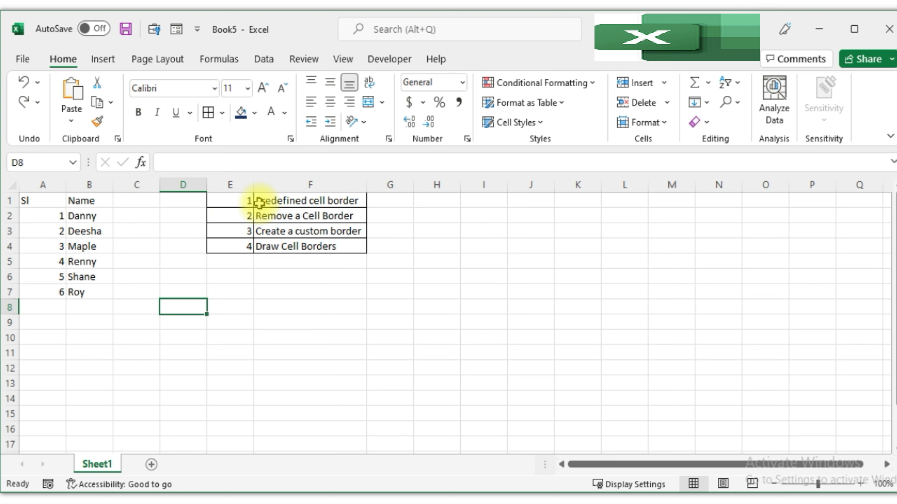
pyautogui.click(345, 202)
pyautogui.click(344, 216)
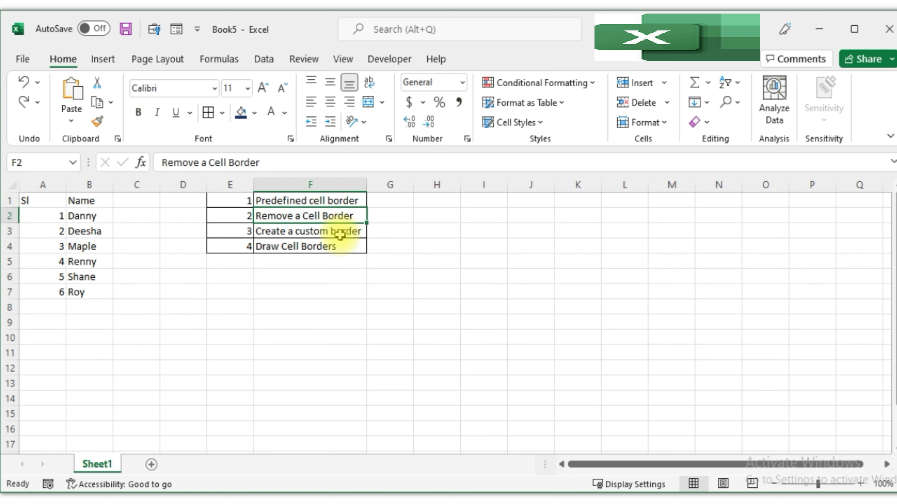
pyautogui.click(348, 233)
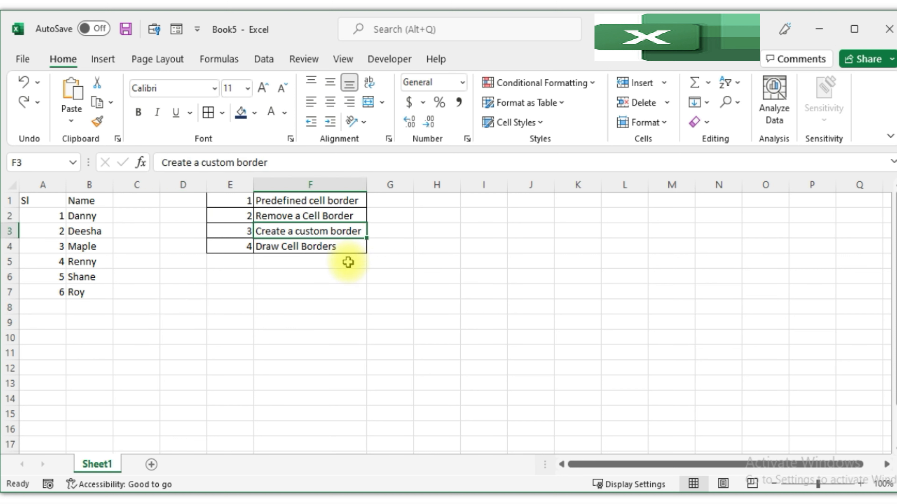
pyautogui.click(347, 246)
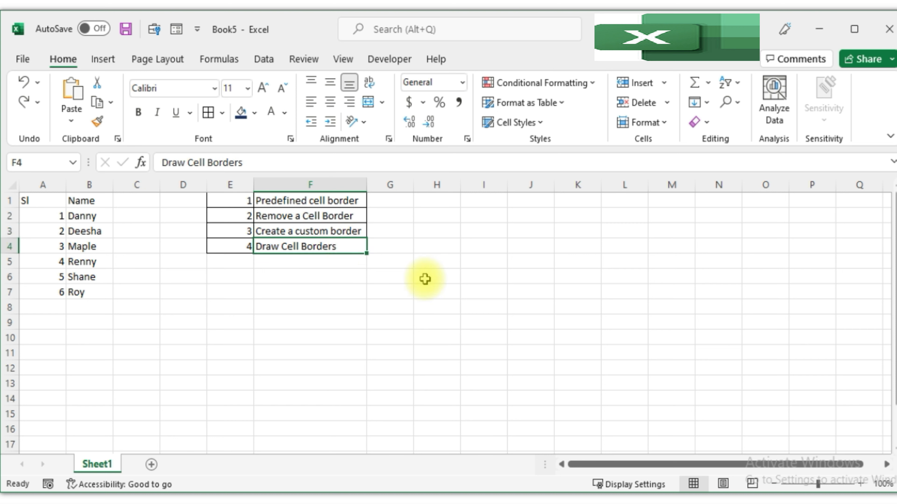
pyautogui.click(276, 322)
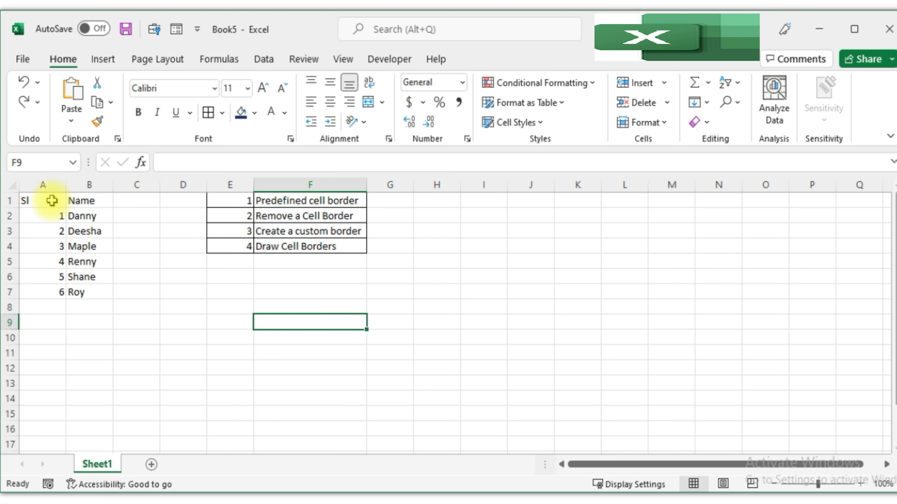
pyautogui.moveTo(47, 200); pyautogui.dragTo(76, 292)
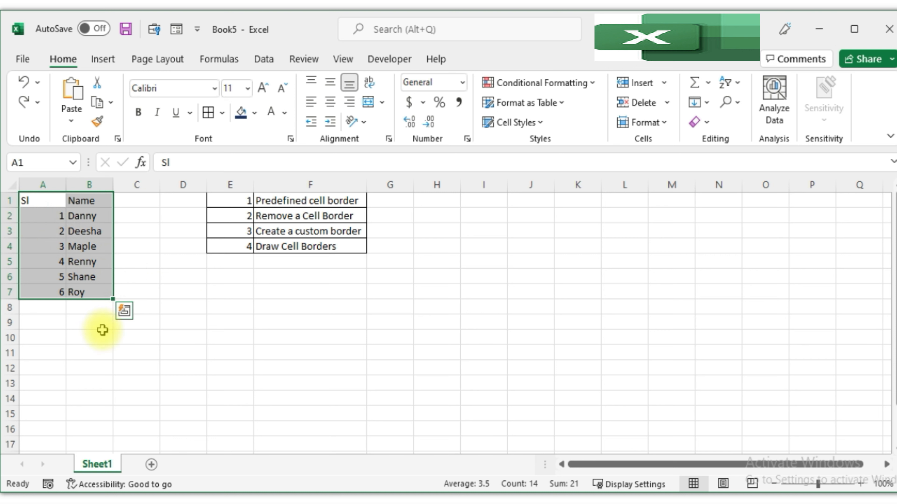
pyautogui.click(102, 330)
pyautogui.click(118, 262)
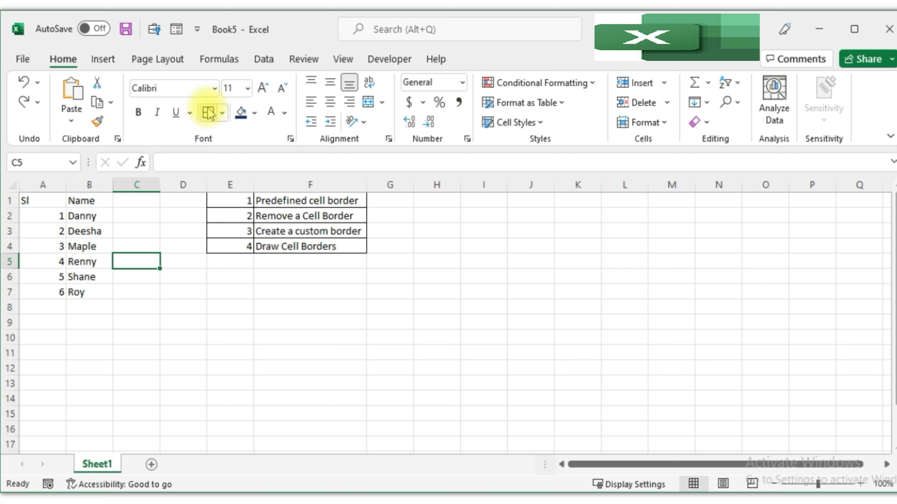
pyautogui.click(222, 113)
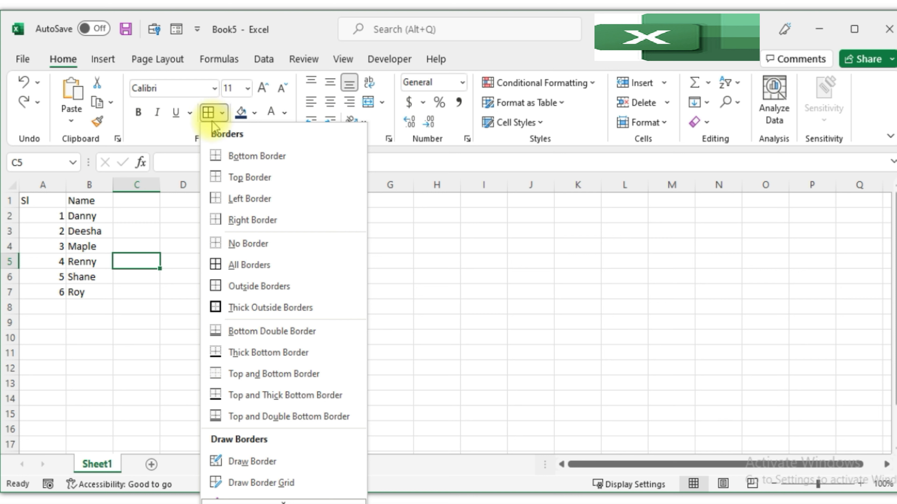
pyautogui.click(176, 141)
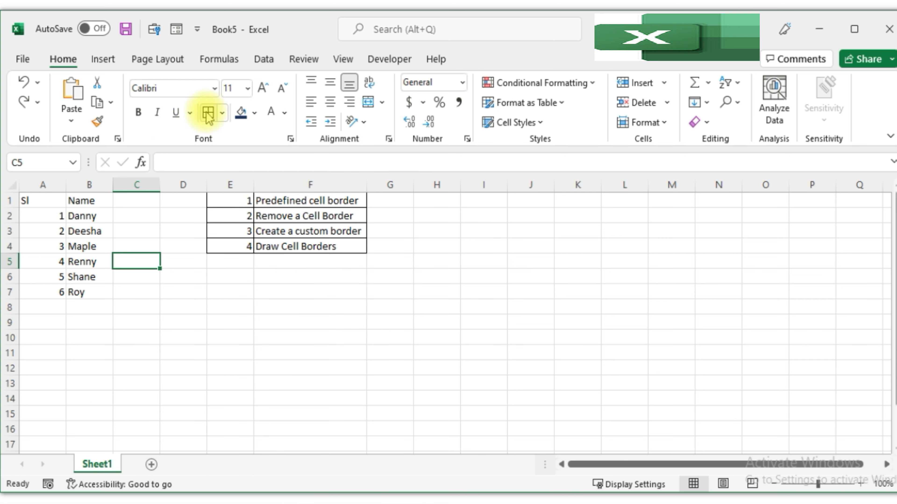
# Apply All Borders to the Sl and Name table in A1:B7.
pyautogui.click(85, 245)
pyautogui.moveTo(54, 201); pyautogui.dragTo(89, 293)
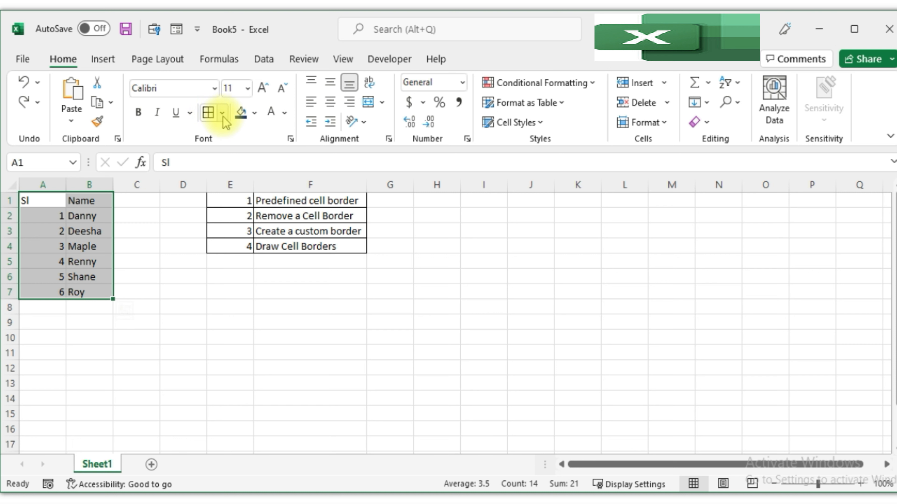
pyautogui.click(208, 113)
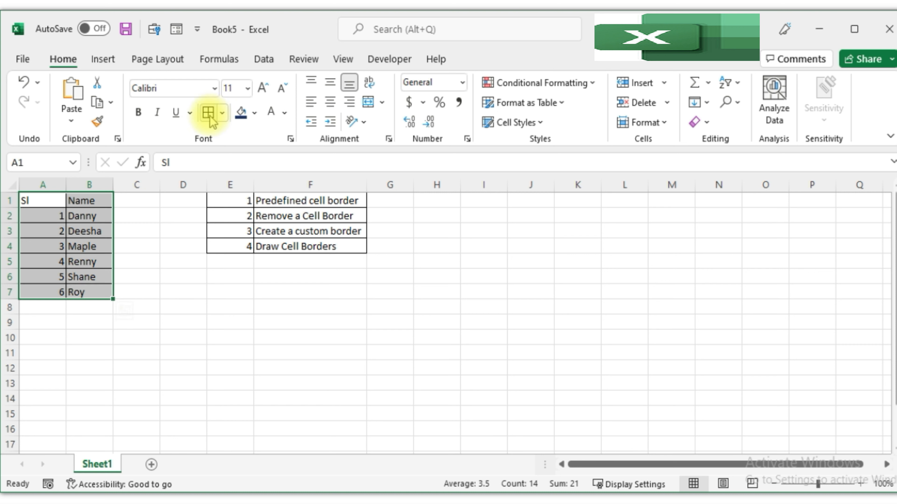
pyautogui.click(180, 294)
# Remove every border from the table A1:B7 with No Border.
pyautogui.moveTo(58, 205); pyautogui.dragTo(88, 292)
pyautogui.click(223, 113)
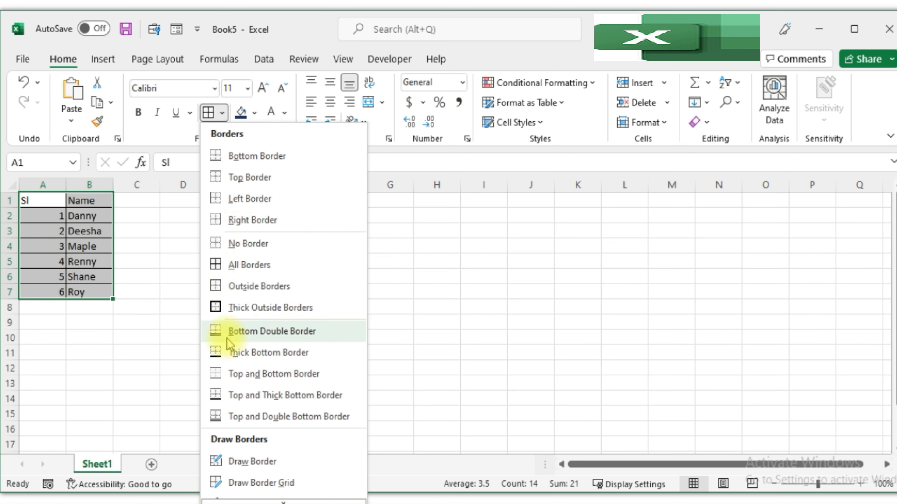
pyautogui.click(284, 248)
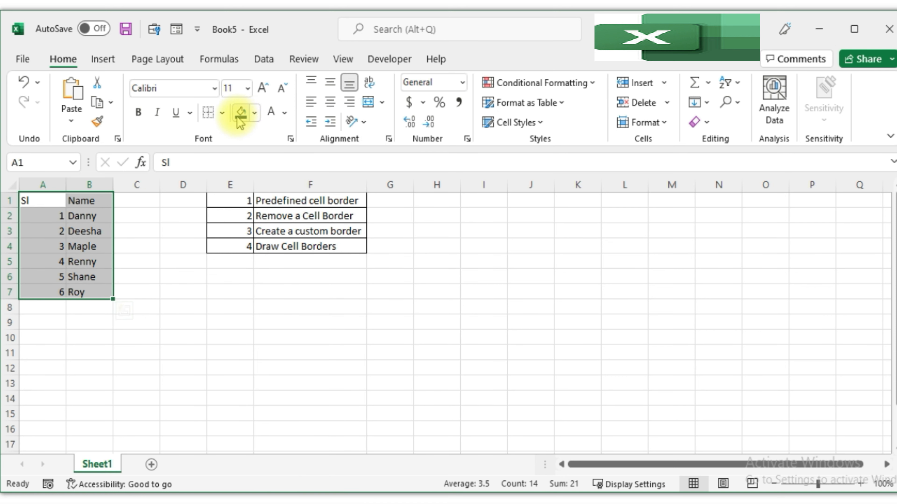
# Apply a Thick Outside Border around the table A1:B7.
pyautogui.click(222, 112)
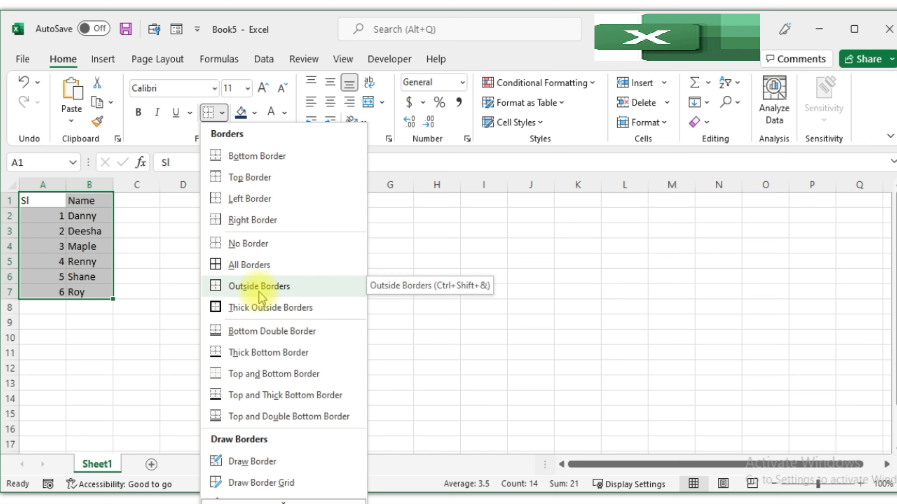
pyautogui.click(255, 311)
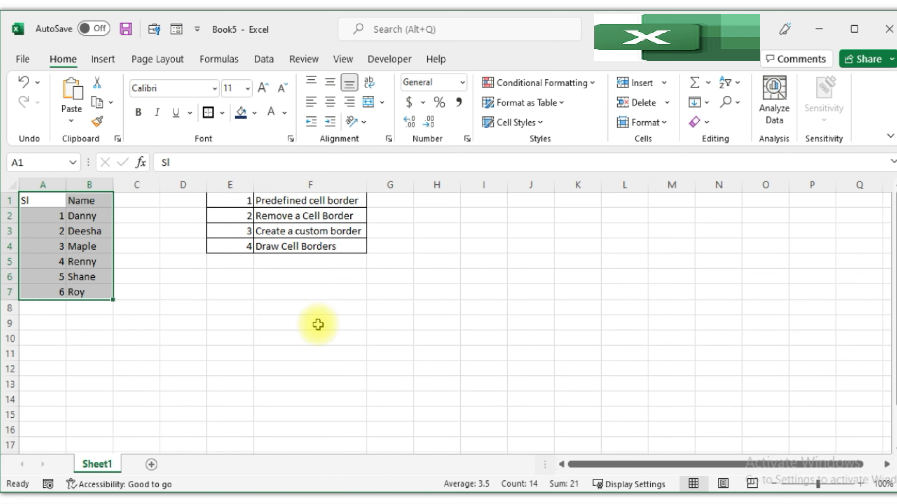
pyautogui.click(136, 338)
pyautogui.click(91, 261)
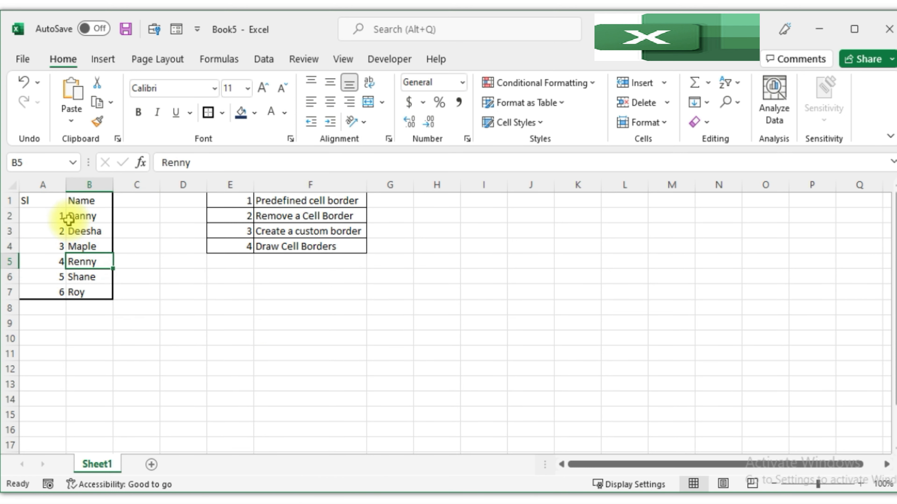
# Apply All Borders to the cells of A1:B7 again.
pyautogui.moveTo(51, 204); pyautogui.dragTo(80, 293)
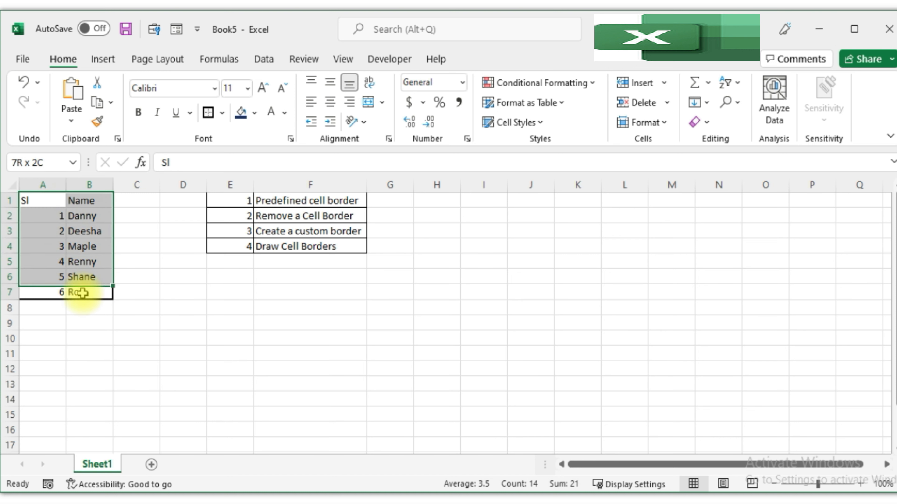
pyautogui.click(224, 113)
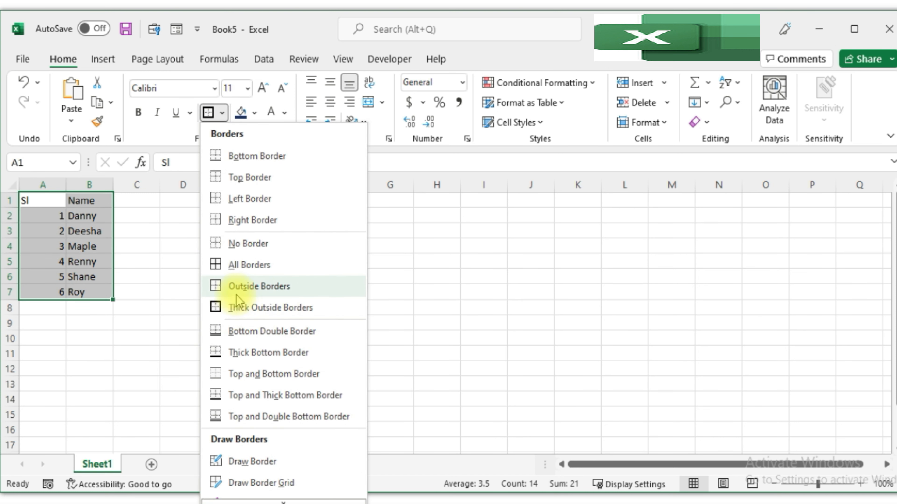
pyautogui.click(255, 272)
pyautogui.click(216, 382)
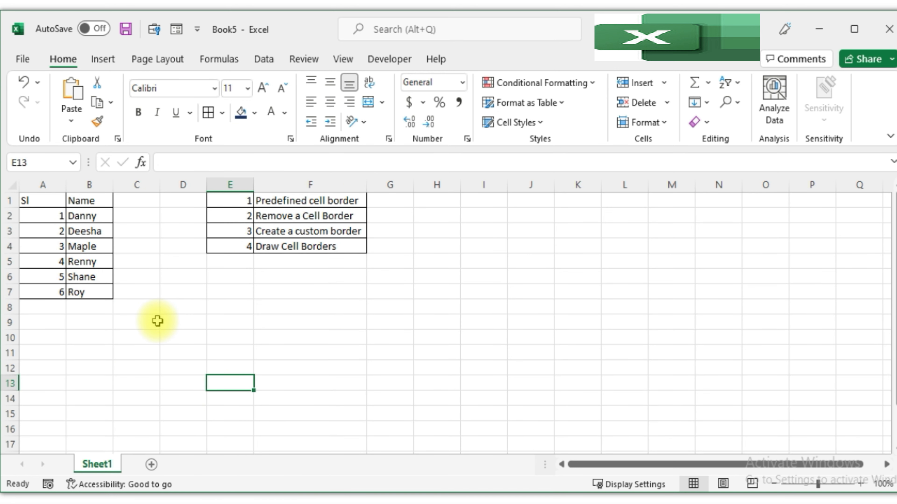
# Add a Top Border to the selected range A1:B7.
pyautogui.click(42, 188)
pyautogui.click(55, 213)
pyautogui.click(55, 204)
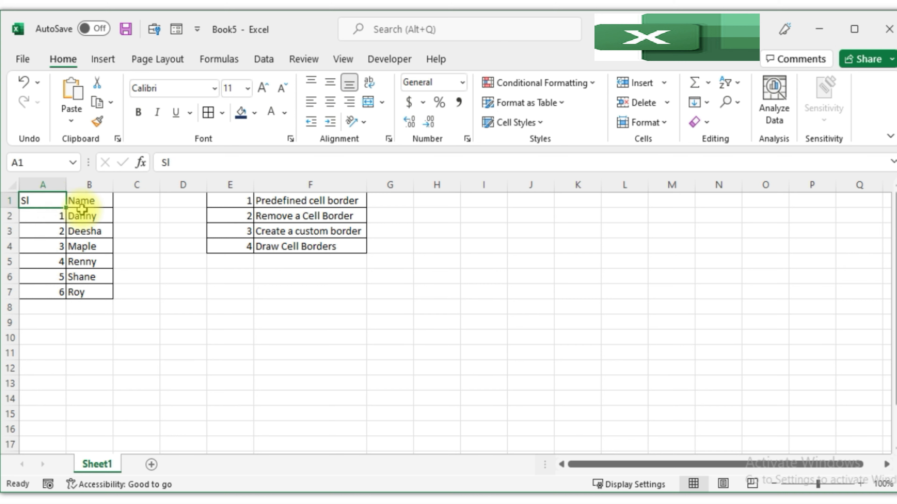
pyautogui.moveTo(82, 209); pyautogui.dragTo(94, 290)
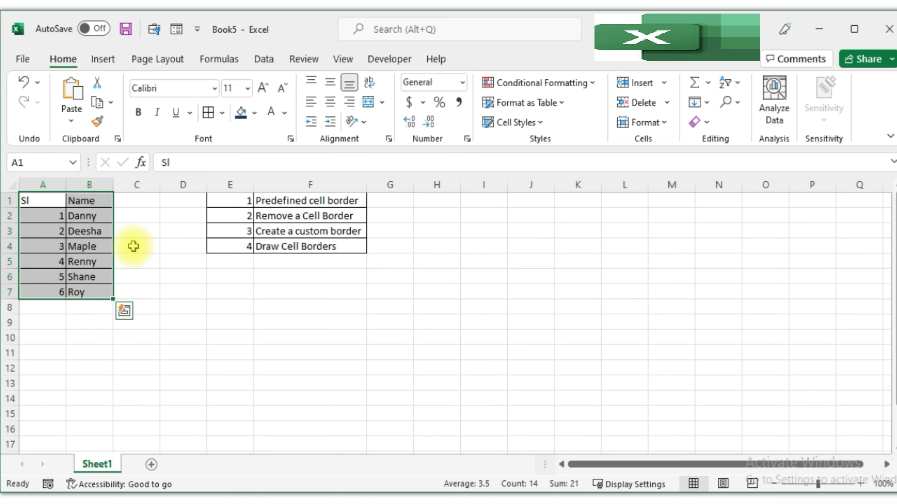
pyautogui.click(226, 118)
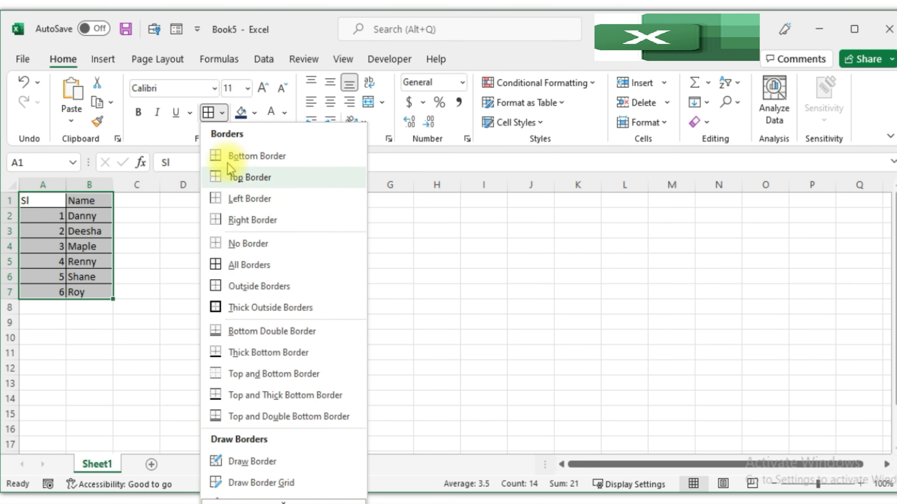
pyautogui.click(257, 176)
pyautogui.click(230, 290)
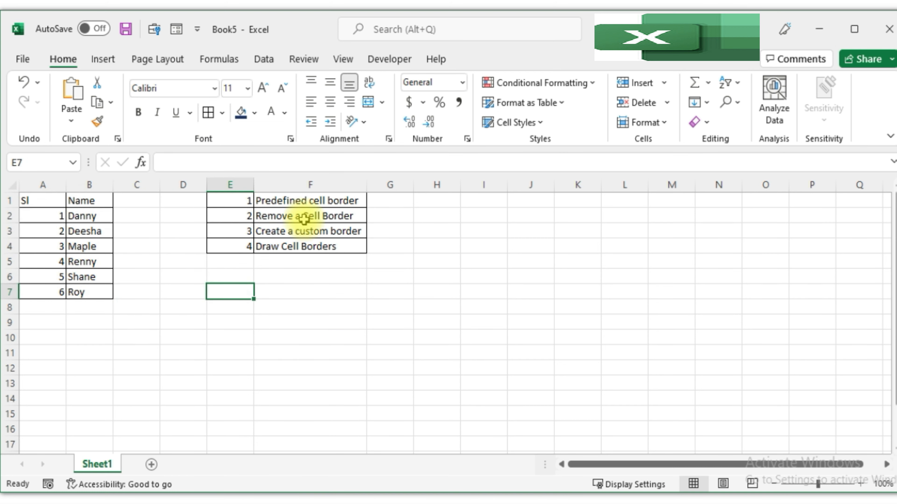
# Remove all borders from A1:B7 using No Border.
pyautogui.click(303, 220)
pyautogui.click(222, 307)
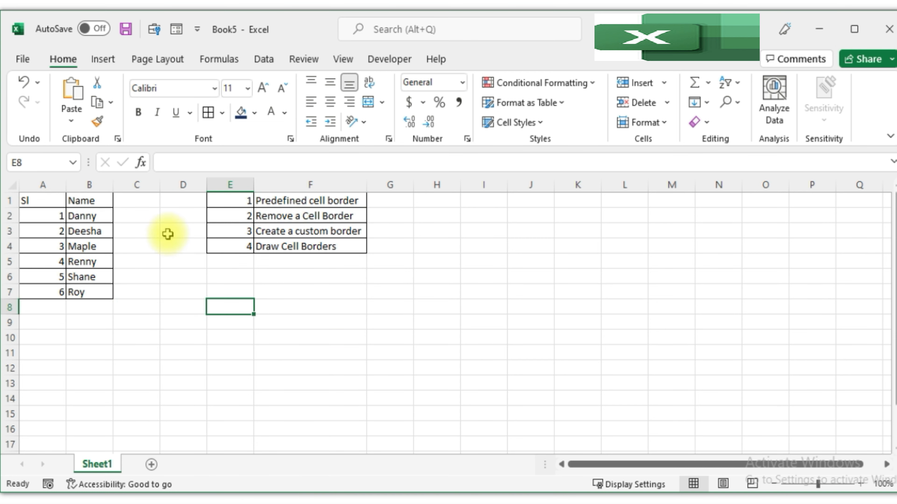
pyautogui.moveTo(56, 202); pyautogui.dragTo(96, 293)
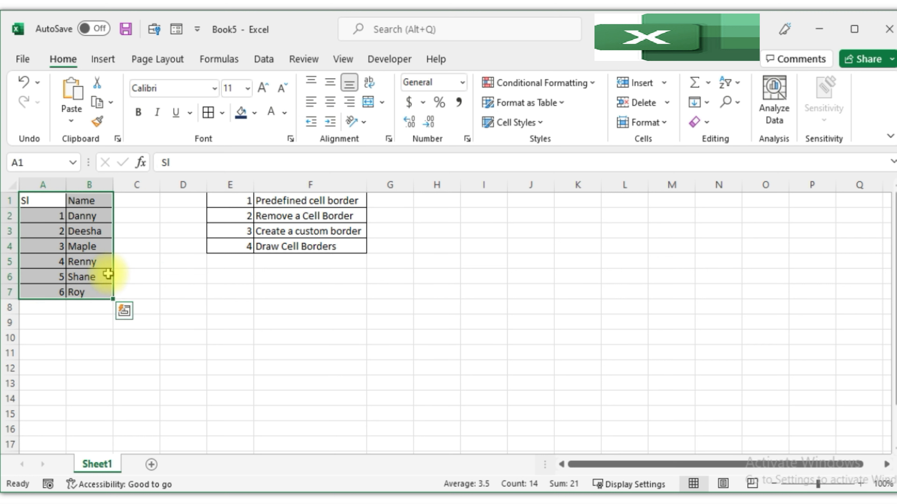
pyautogui.click(223, 113)
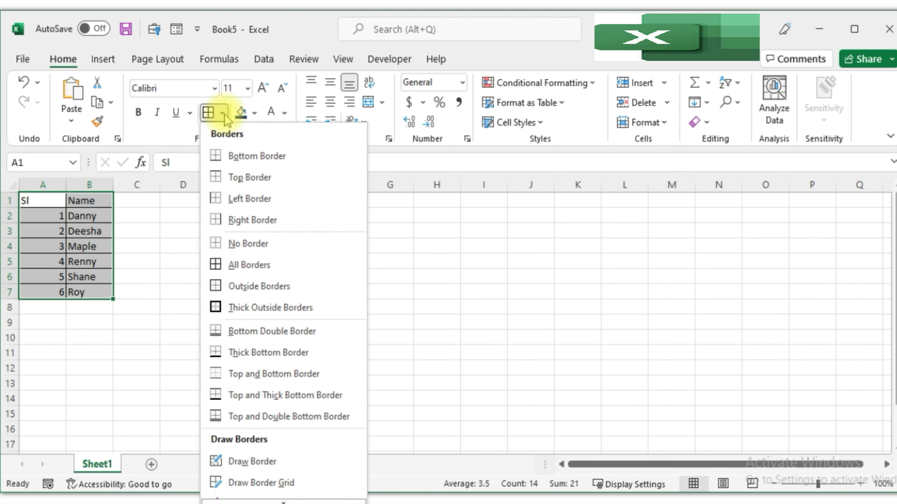
pyautogui.click(243, 247)
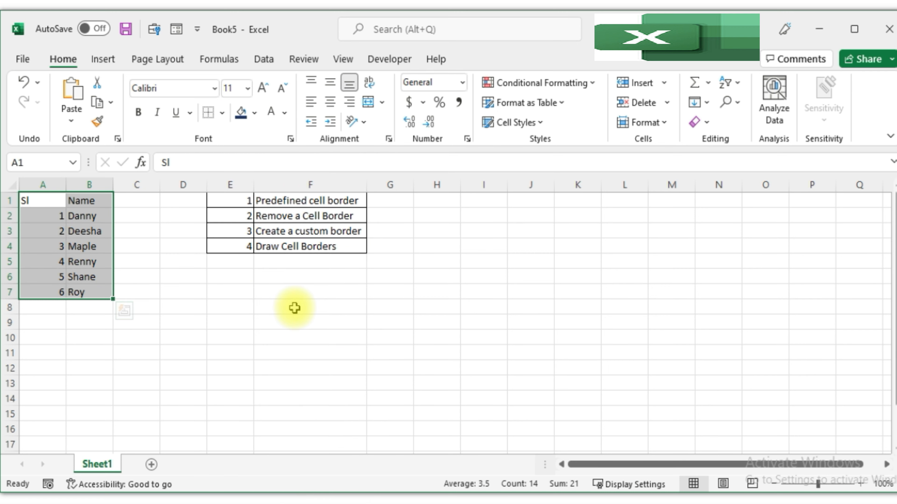
# Reapply All Borders to the table A1:B7.
pyautogui.click(221, 115)
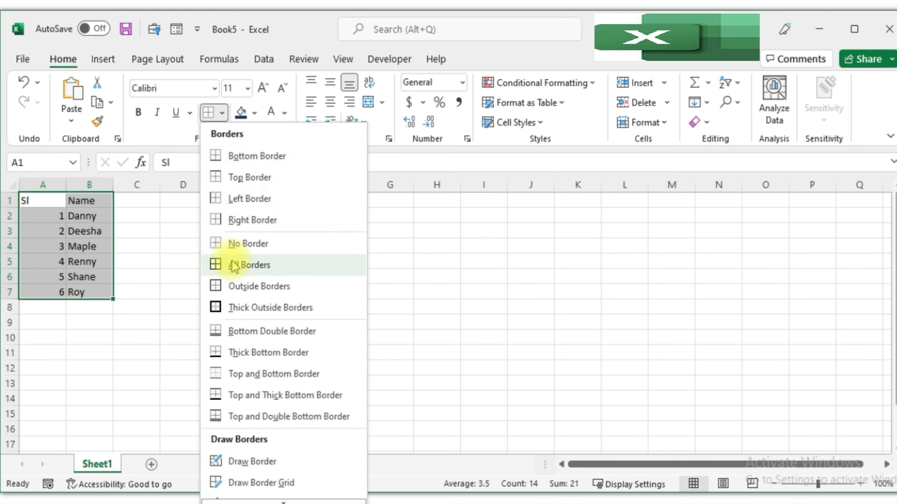
pyautogui.click(238, 265)
pyautogui.click(173, 277)
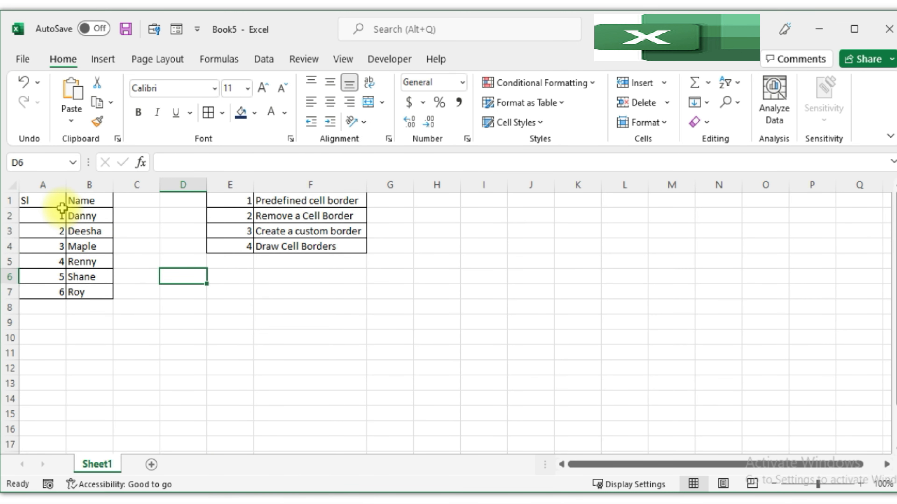
# Erase the borders between the header row and row 2 of the table using Erase Border.
pyautogui.click(221, 113)
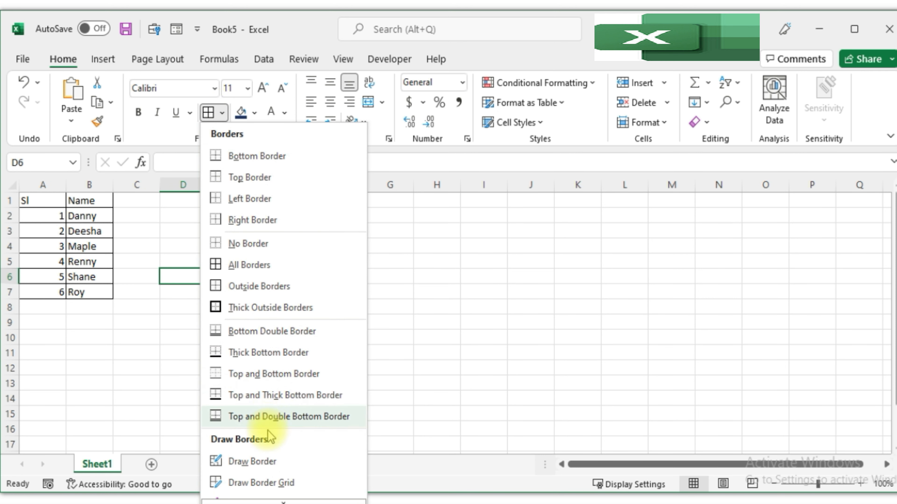
pyautogui.scroll(-2, 270, 435)
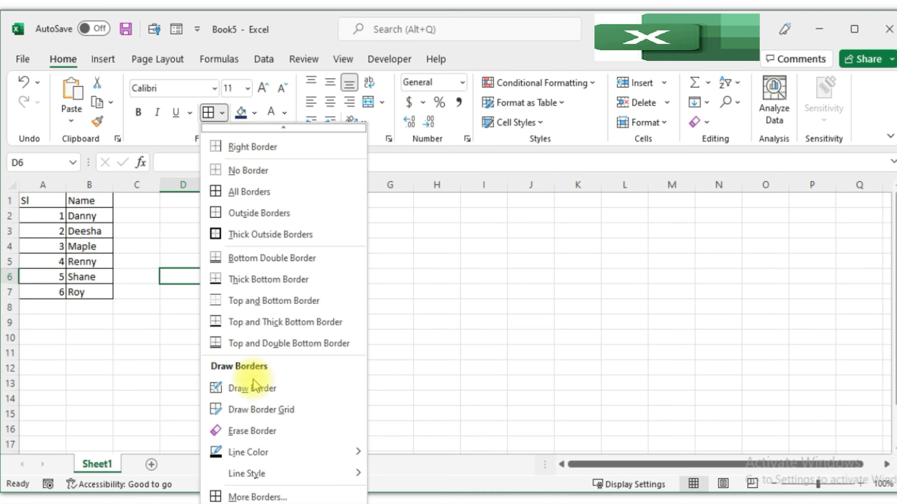
pyautogui.click(249, 432)
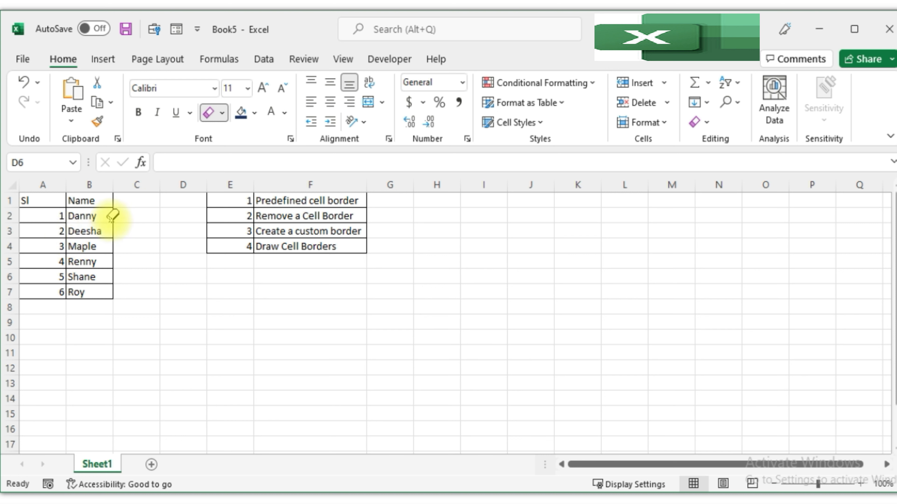
pyautogui.click(100, 208)
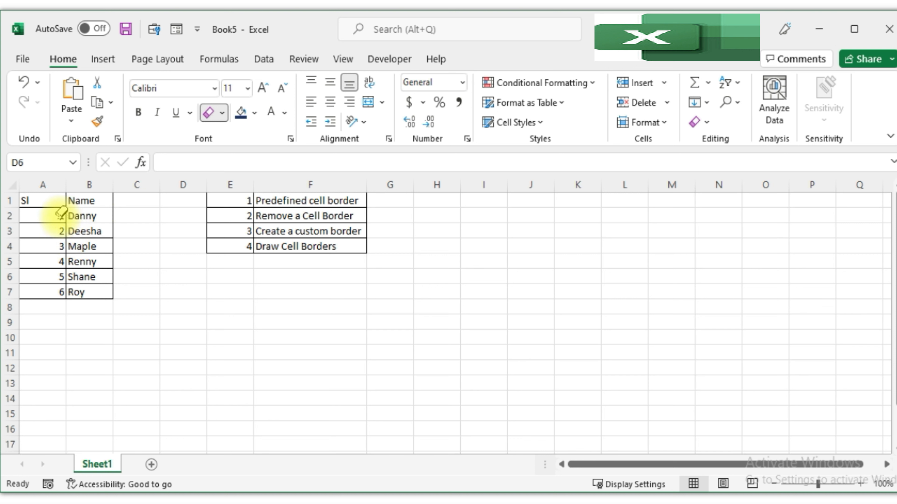
pyautogui.click(52, 208)
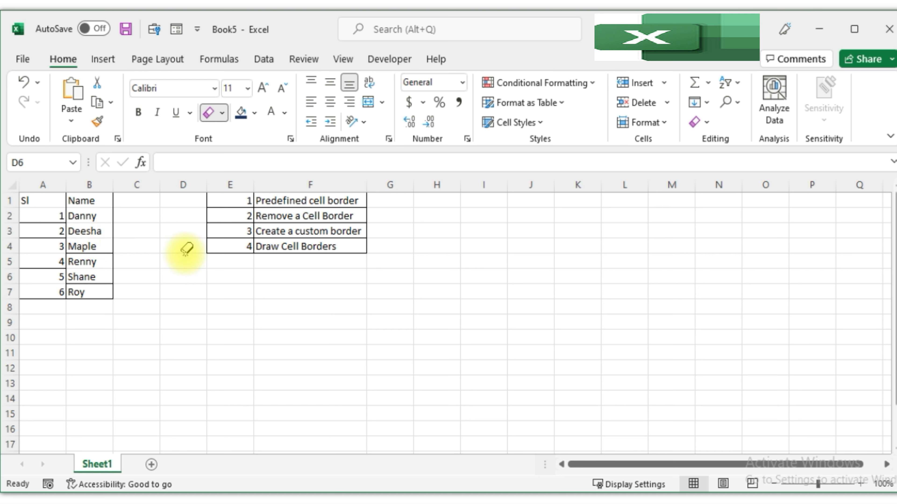
# Apply All Borders to A1:B7 to restore the erased lines.
pyautogui.click(223, 113)
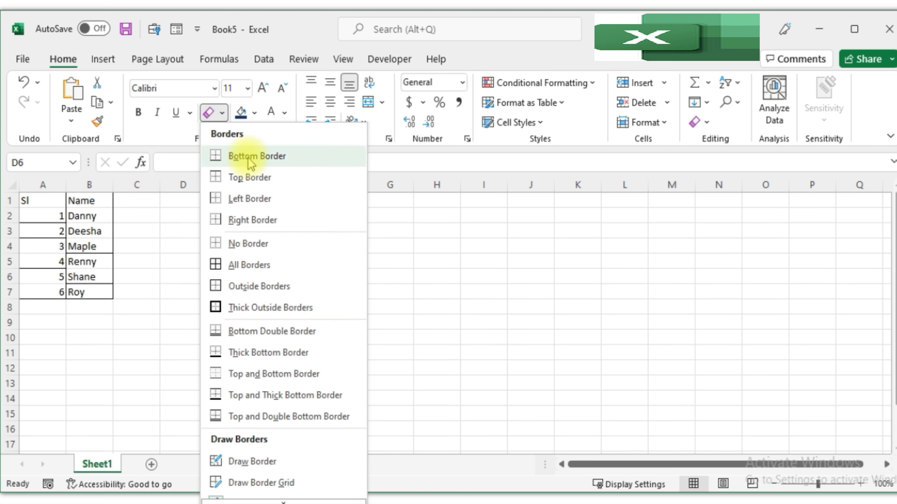
pyautogui.click(118, 249)
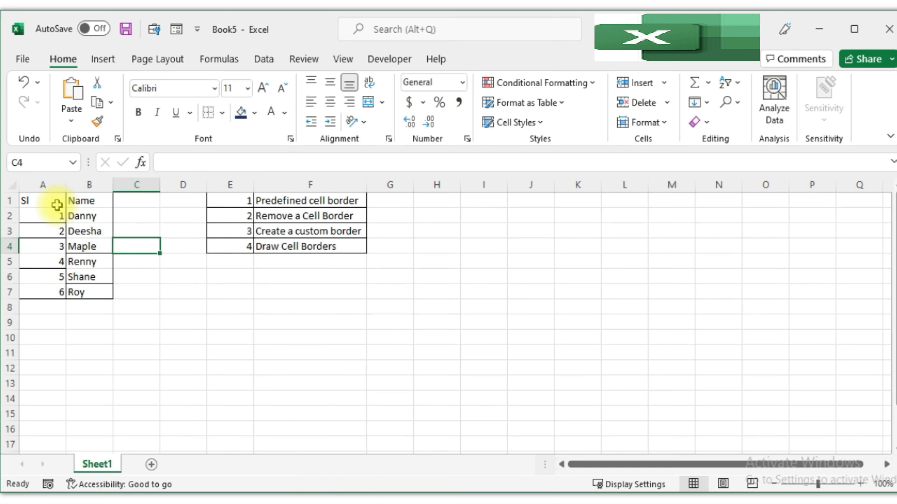
pyautogui.moveTo(27, 200); pyautogui.dragTo(82, 296)
pyautogui.click(222, 113)
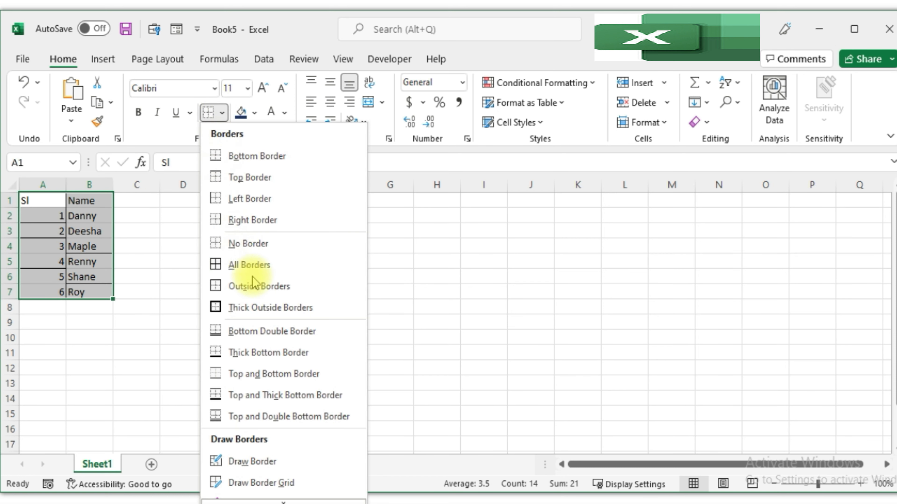
pyautogui.click(252, 264)
pyautogui.click(265, 323)
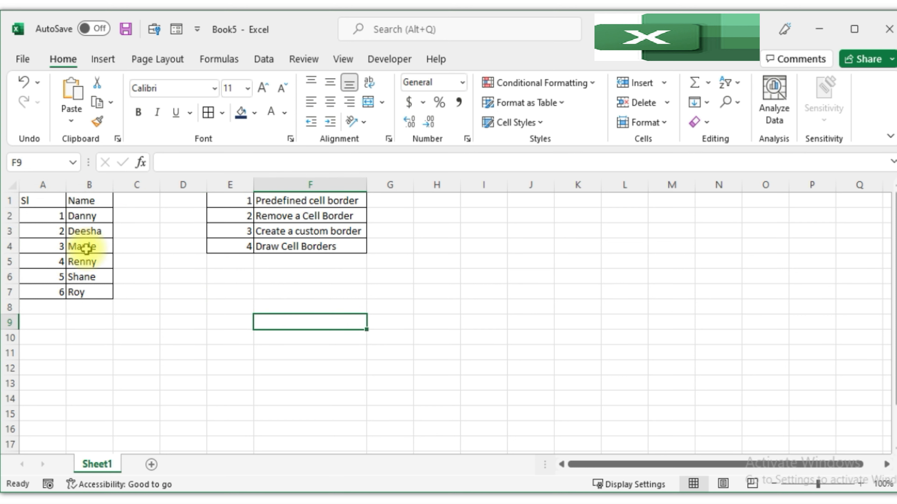
# Remove every border from cell B3 using No Border.
pyautogui.click(91, 232)
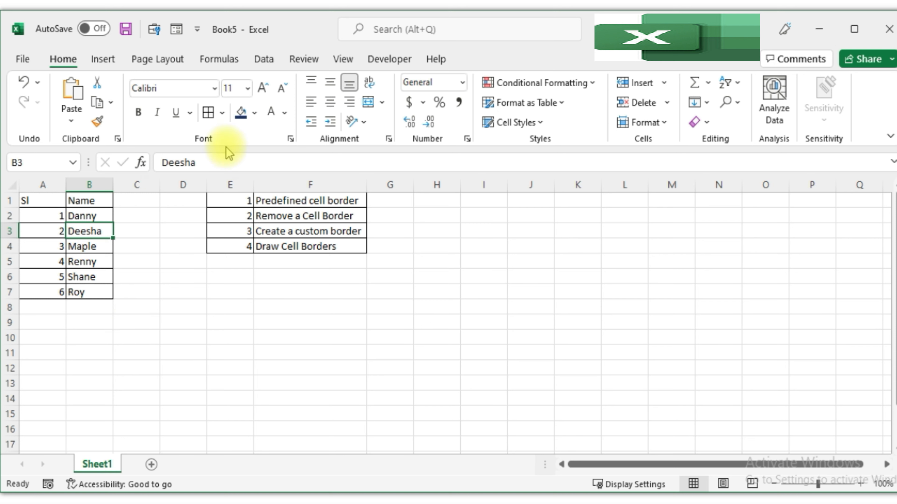
pyautogui.click(222, 113)
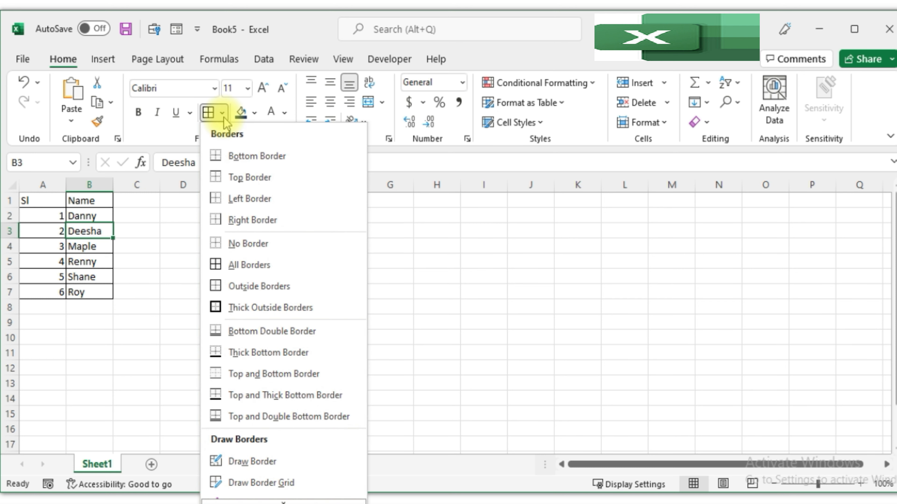
pyautogui.click(247, 244)
pyautogui.click(180, 302)
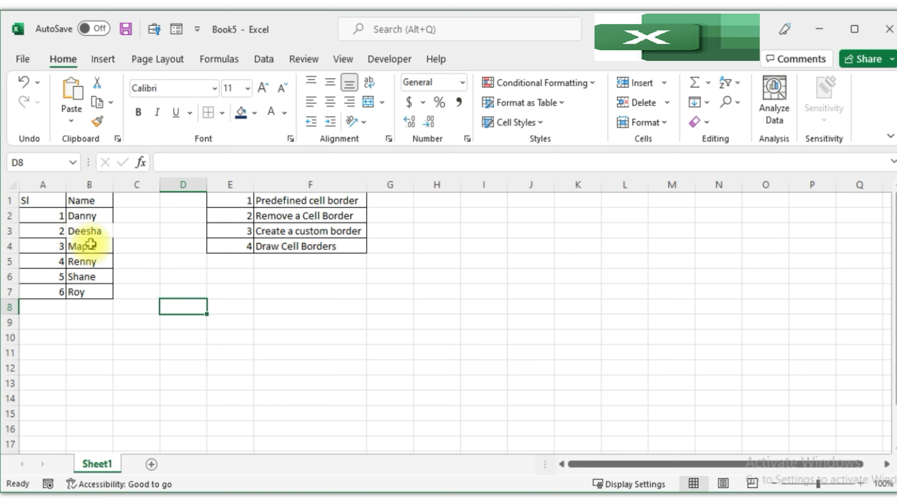
# Add a Top Border to cell B3.
pyautogui.click(82, 232)
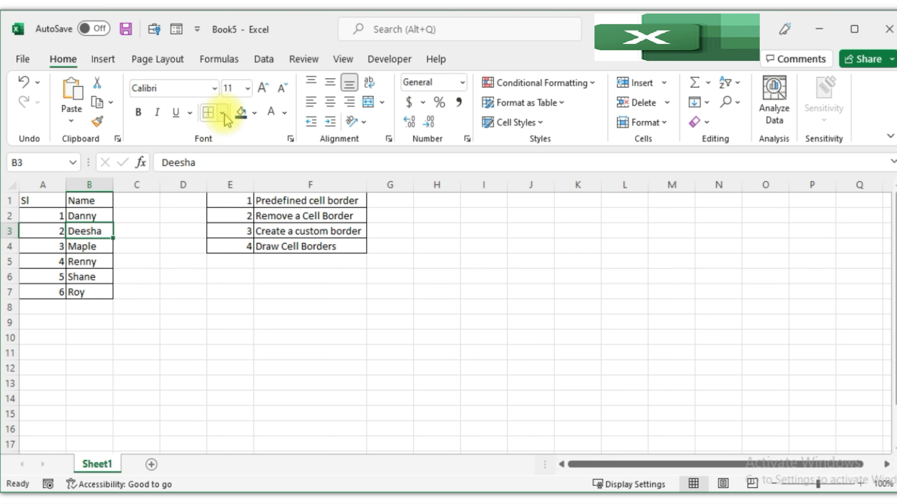
pyautogui.click(223, 113)
pyautogui.click(139, 282)
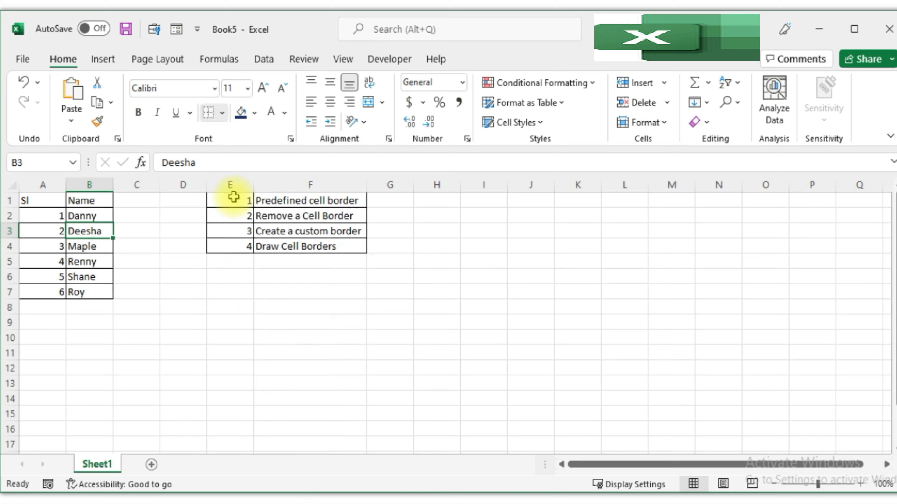
pyautogui.click(102, 229)
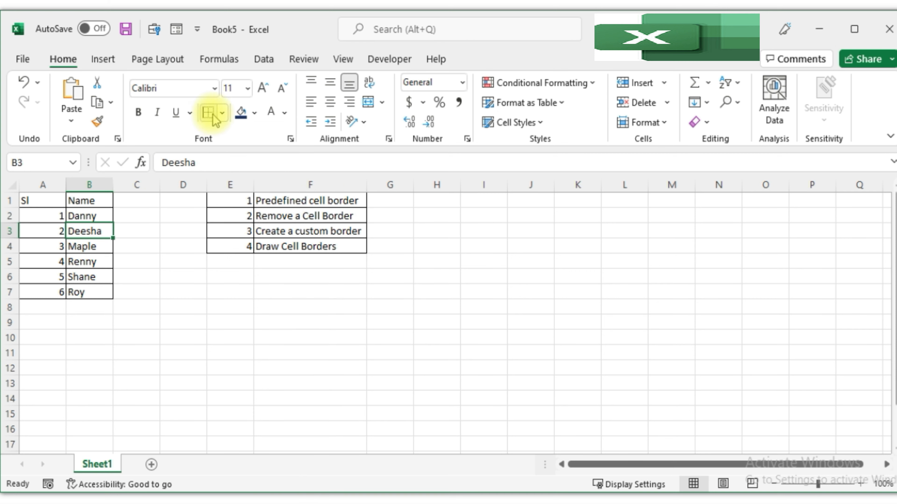
pyautogui.click(222, 113)
pyautogui.click(234, 176)
pyautogui.click(152, 249)
# Clear the borders of cell B3 again with No Border.
pyautogui.click(106, 231)
pyautogui.click(221, 113)
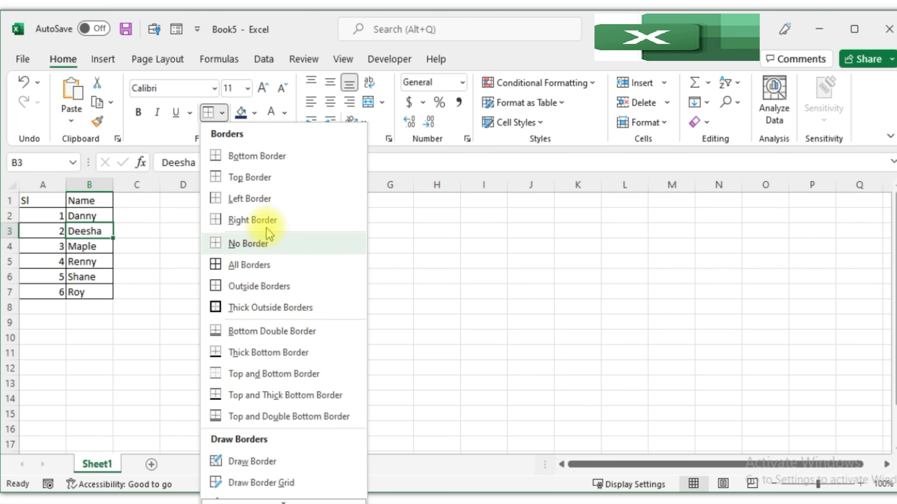
pyautogui.click(249, 244)
pyautogui.click(137, 337)
# Apply All Borders to cell B3.
pyautogui.click(103, 231)
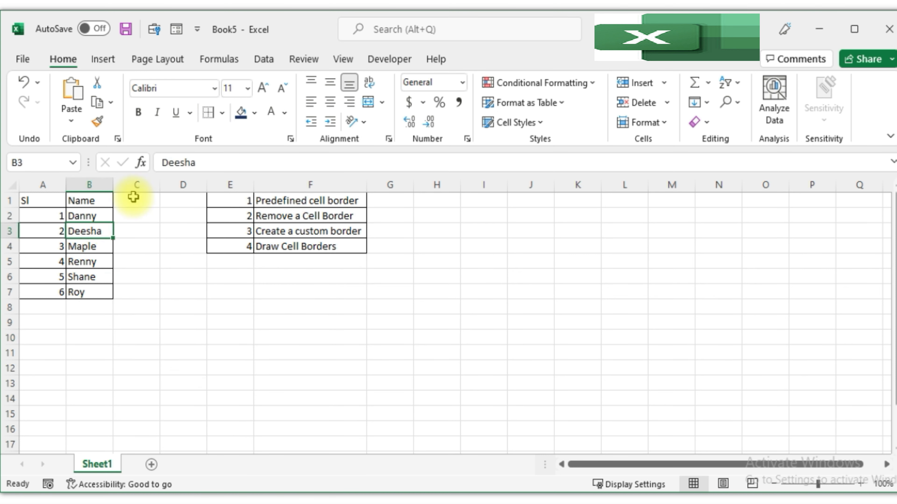
pyautogui.click(222, 113)
pyautogui.click(227, 265)
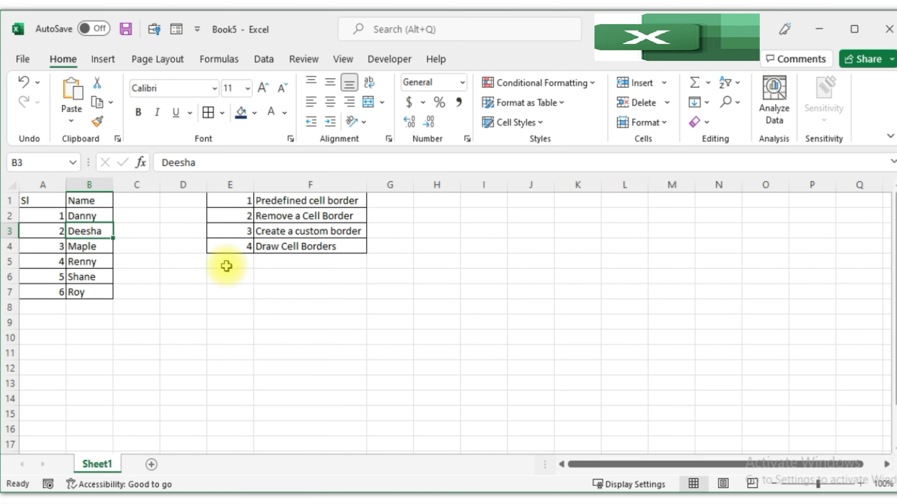
pyautogui.click(137, 292)
# Erase the borders below A1 and B1 with the Erase Border tool.
pyautogui.click(221, 113)
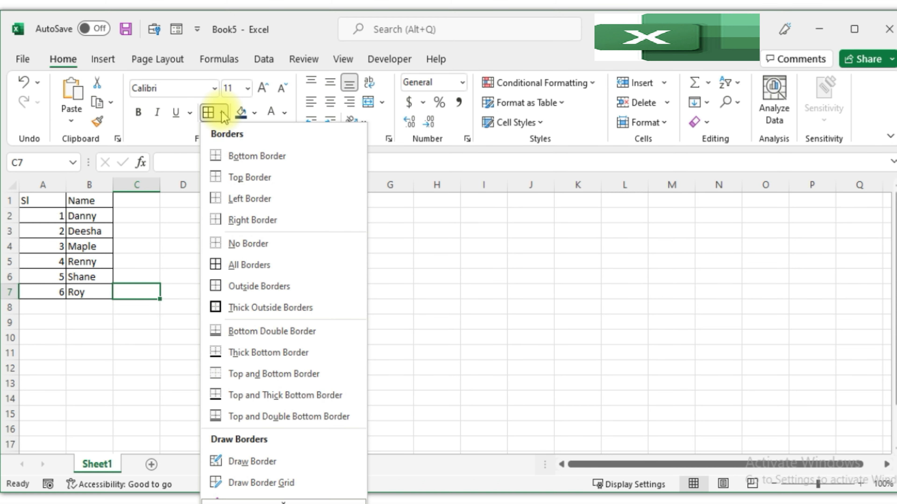
pyautogui.scroll(-1, 226, 461)
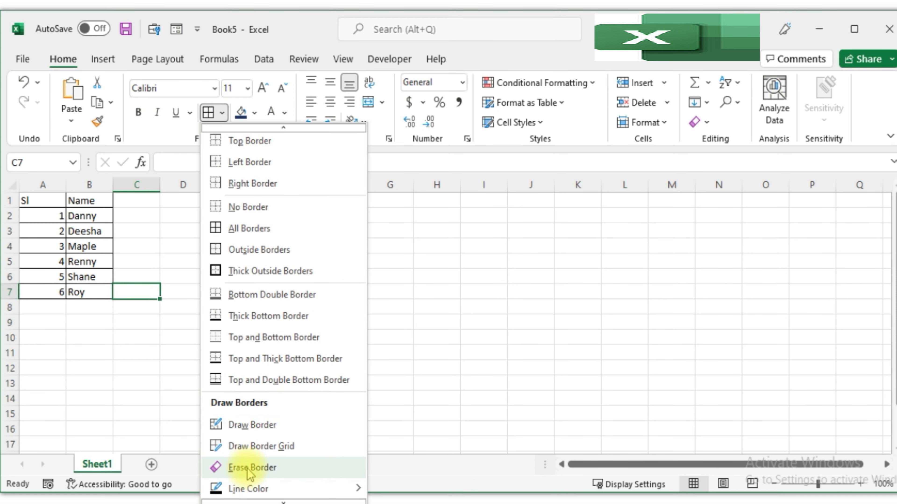
pyautogui.click(250, 468)
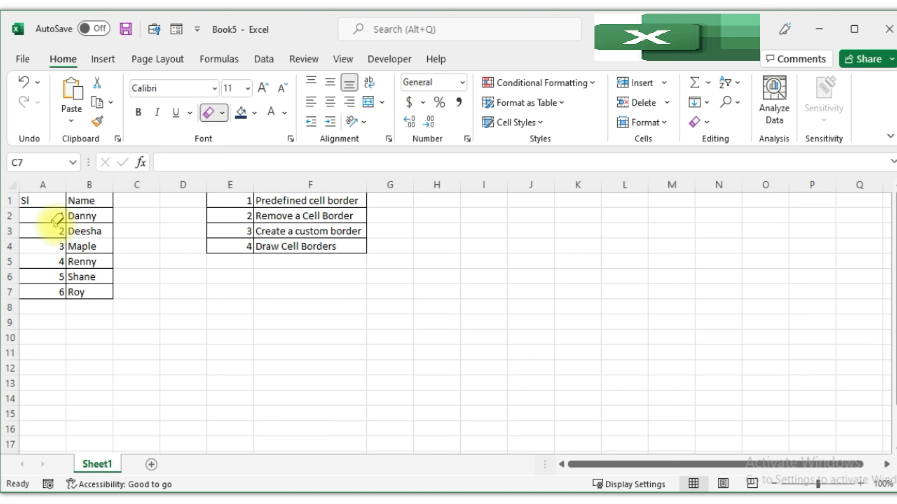
pyautogui.click(90, 208)
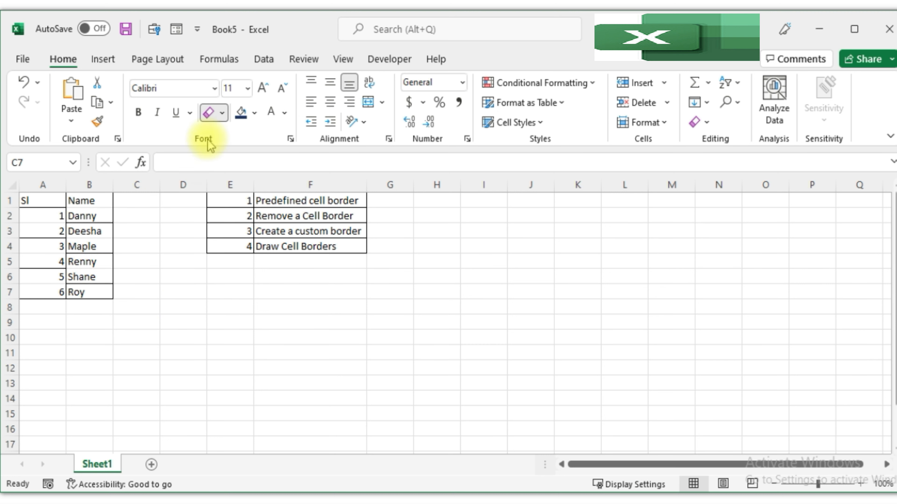
pyautogui.moveTo(55, 200); pyautogui.dragTo(88, 218)
# Apply a Bottom Border to cell C7.
pyautogui.click(222, 113)
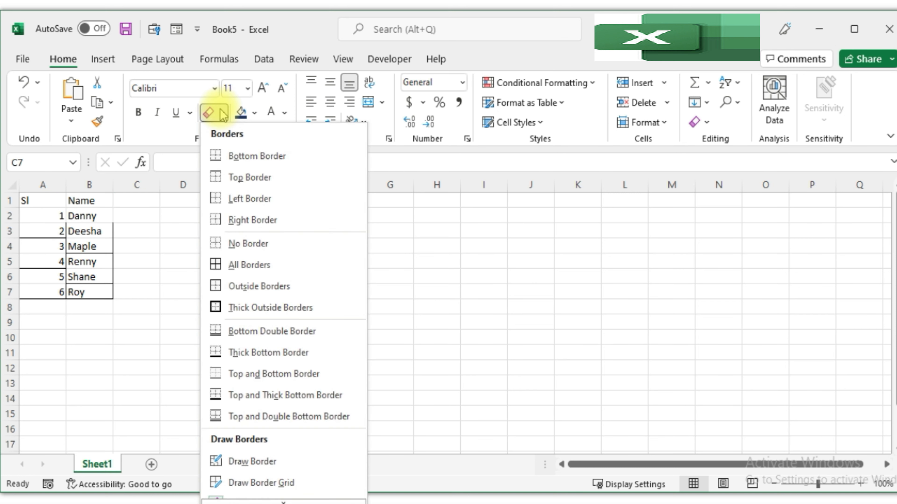
pyautogui.click(233, 156)
pyautogui.click(91, 211)
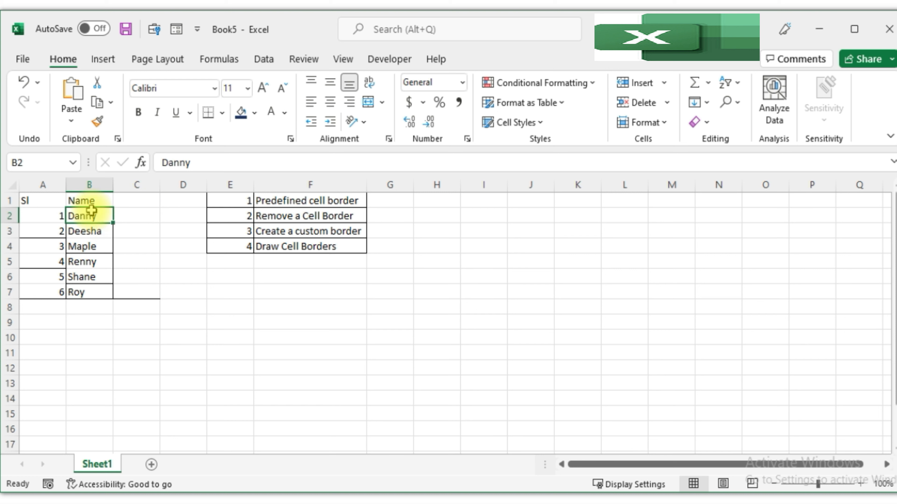
pyautogui.click(257, 231)
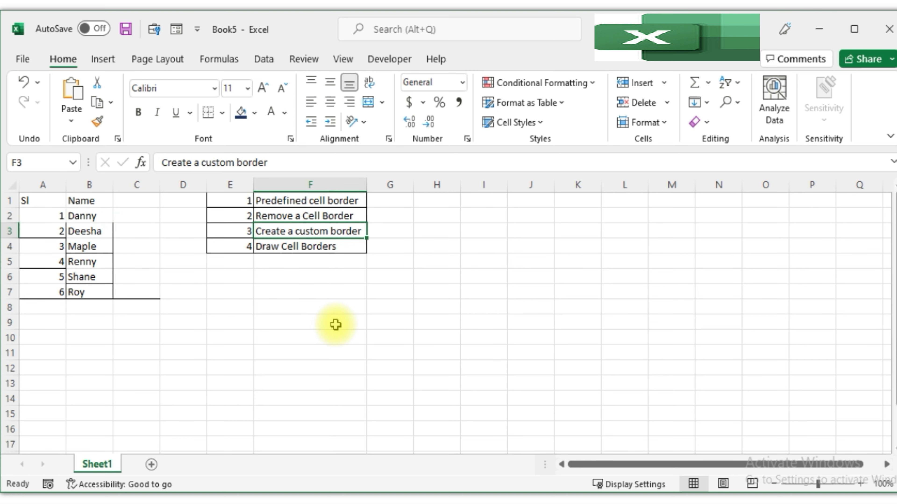
pyautogui.click(182, 321)
# Remove all borders from A1:C7 using No Border.
pyautogui.moveTo(42, 200); pyautogui.dragTo(138, 288)
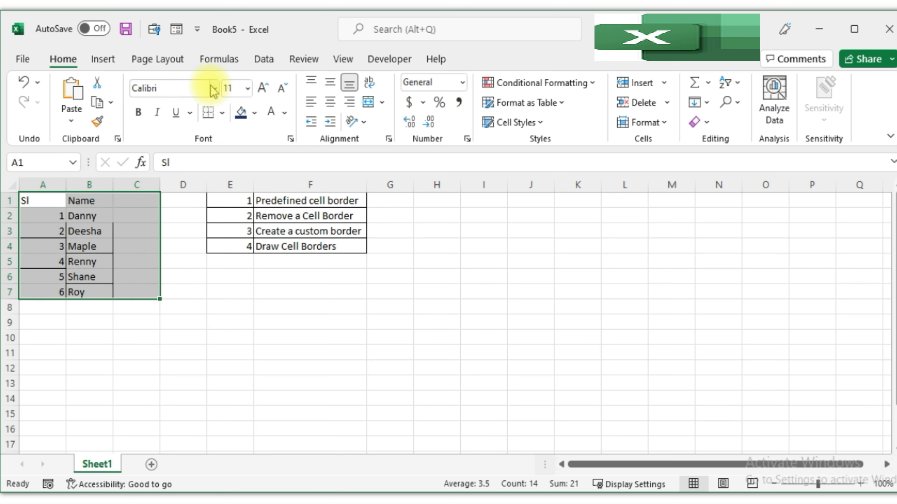
pyautogui.click(221, 113)
pyautogui.click(216, 243)
pyautogui.click(163, 290)
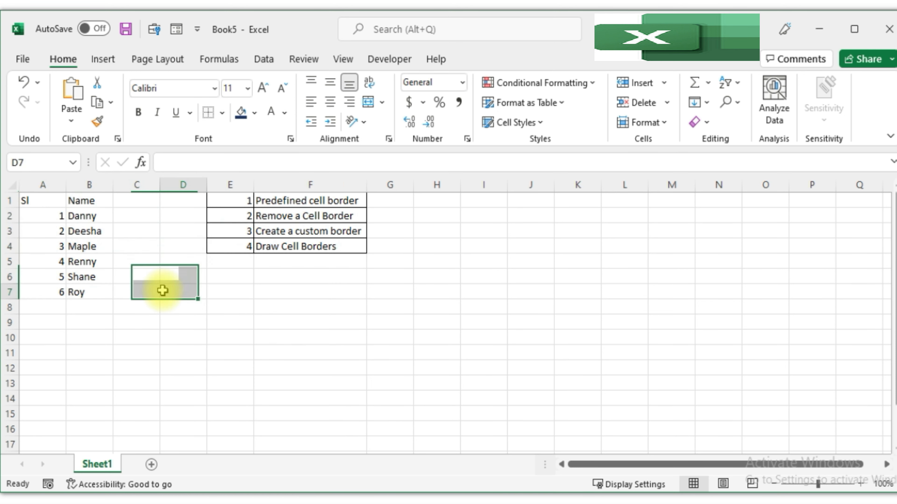
# Start a new cell style from cell A1 and open its Format settings.
pyautogui.click(55, 201)
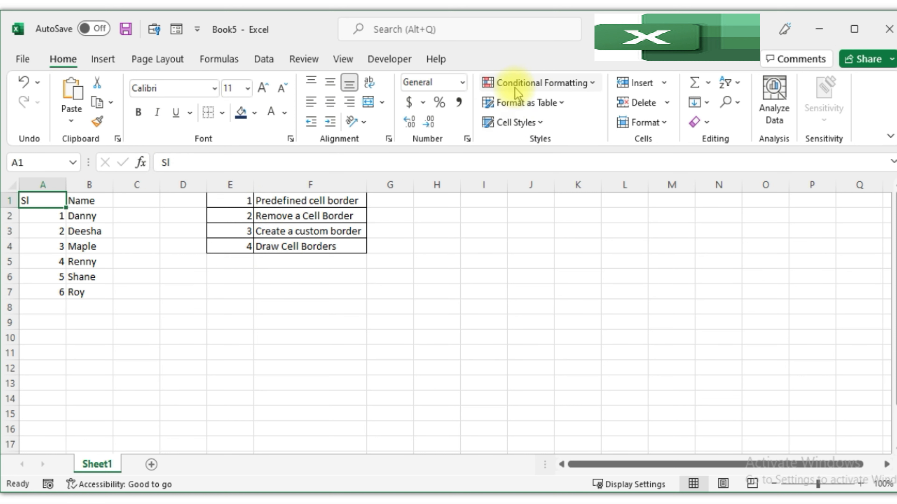
pyautogui.click(537, 123)
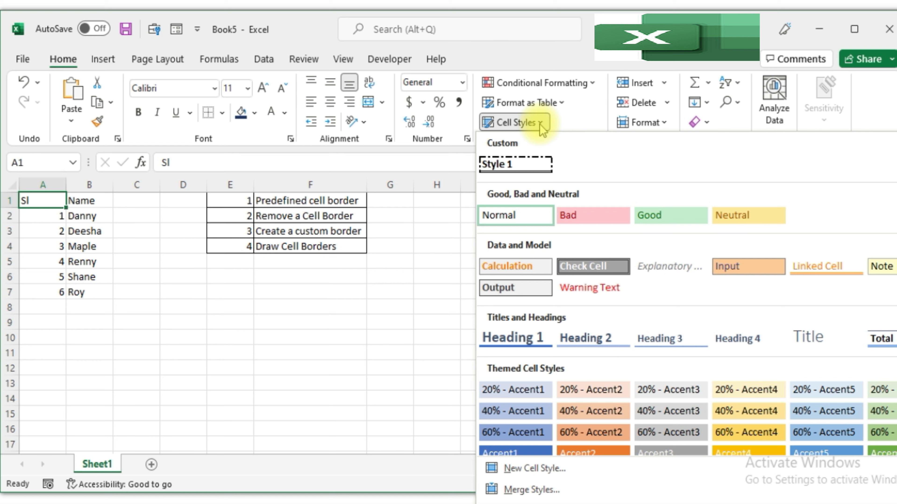
pyautogui.click(518, 473)
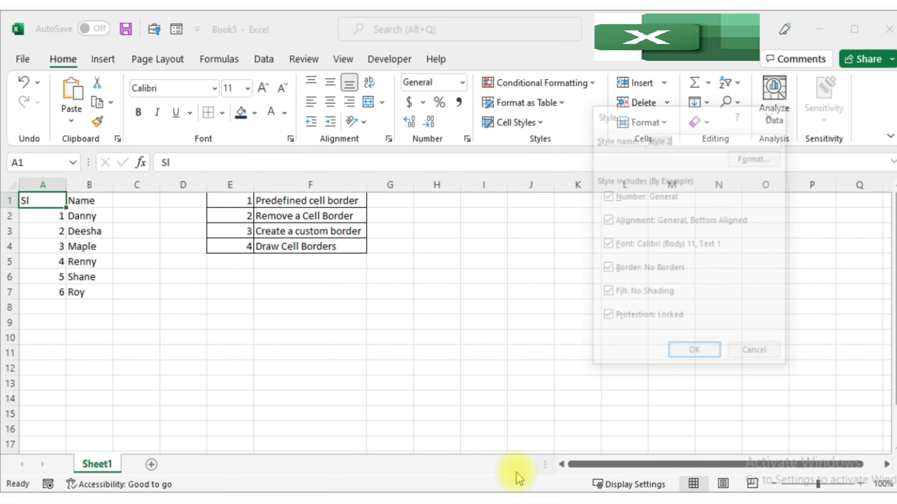
pyautogui.moveTo(632, 111); pyautogui.dragTo(508, 106)
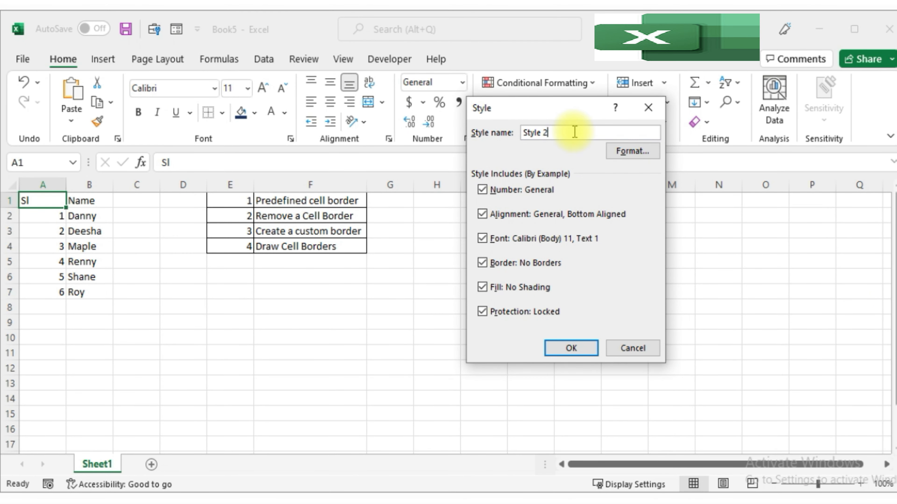
pyautogui.click(627, 157)
# Browse the Number, Alignment, Border, Font and Fill tabs of the Format Cells dialog.
pyautogui.moveTo(654, 67); pyautogui.dragTo(397, 74)
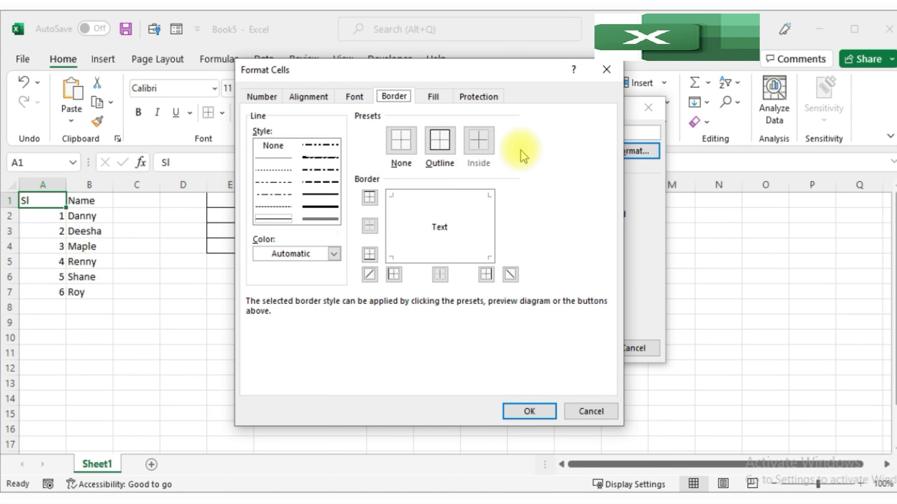
pyautogui.click(262, 96)
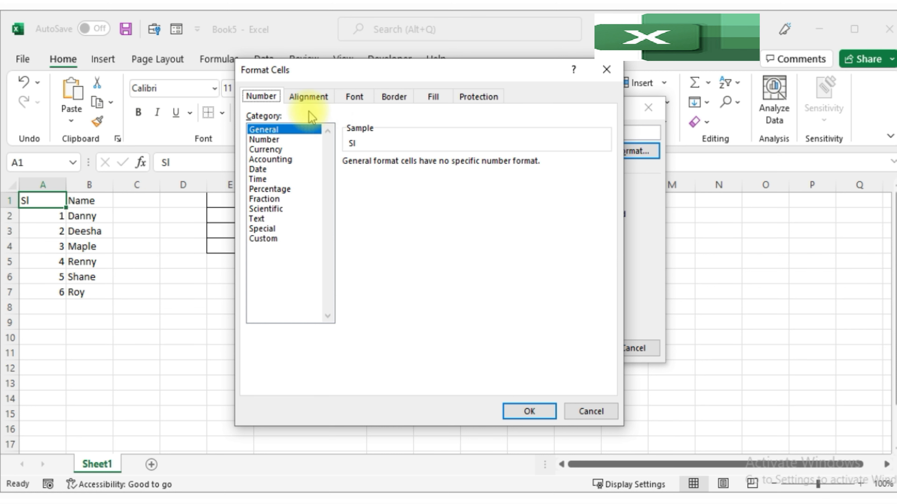
pyautogui.click(310, 99)
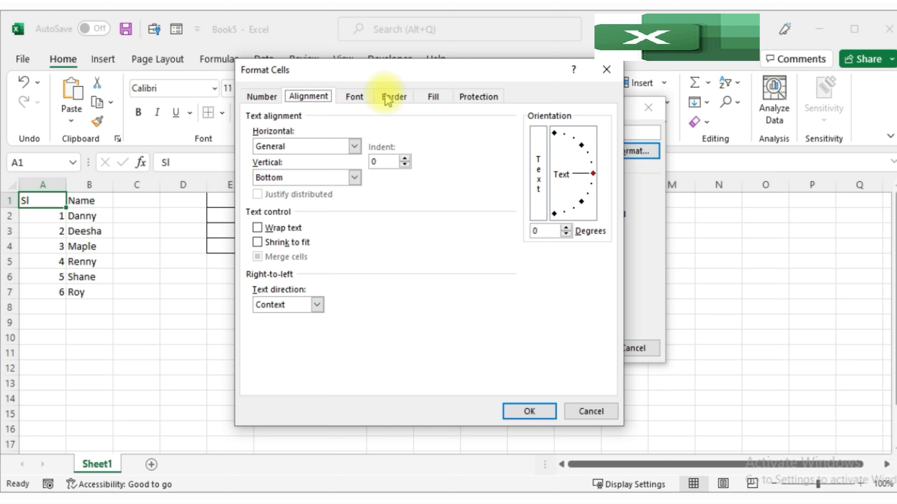
pyautogui.click(393, 100)
pyautogui.click(353, 99)
pyautogui.click(432, 96)
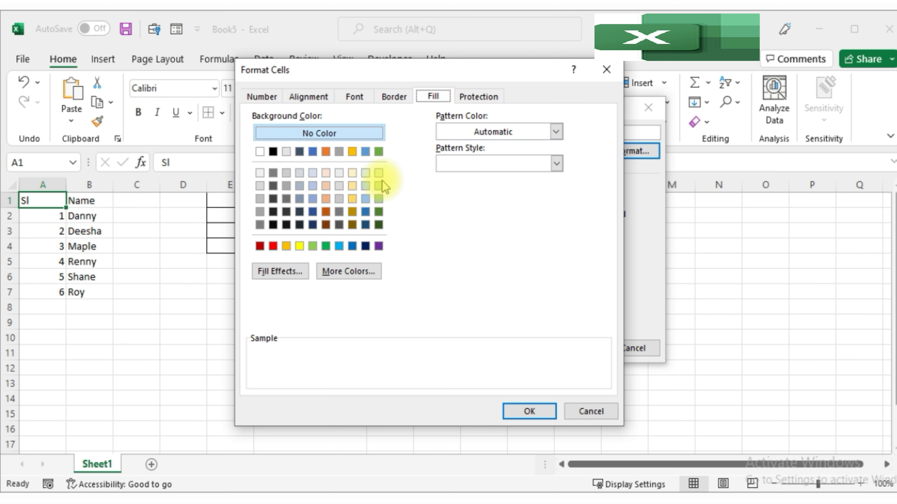
# Give the new cell style a double top and bottom border and a dark navy blue fill.
pyautogui.click(286, 173)
pyautogui.click(393, 98)
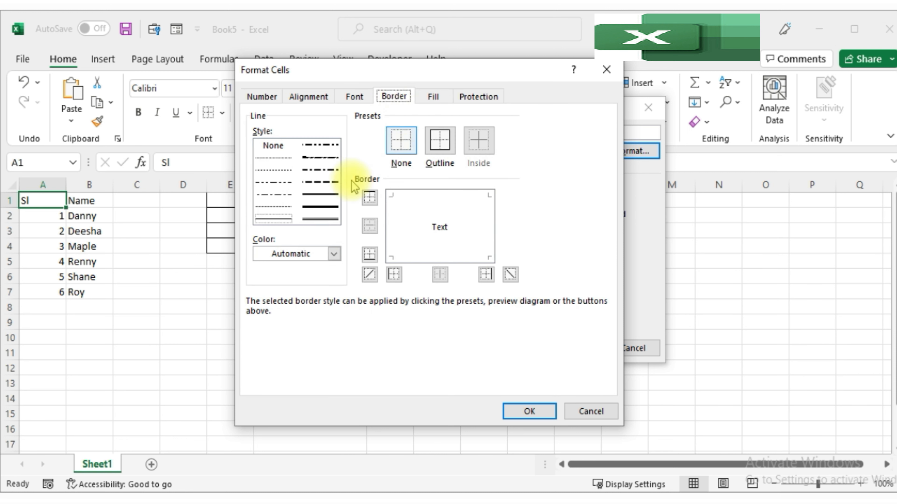
pyautogui.click(430, 251)
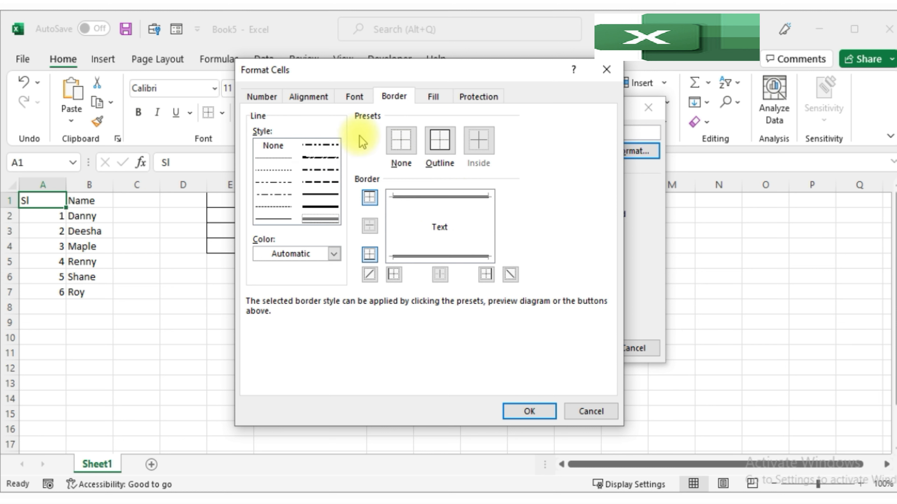
pyautogui.click(433, 96)
pyautogui.click(314, 226)
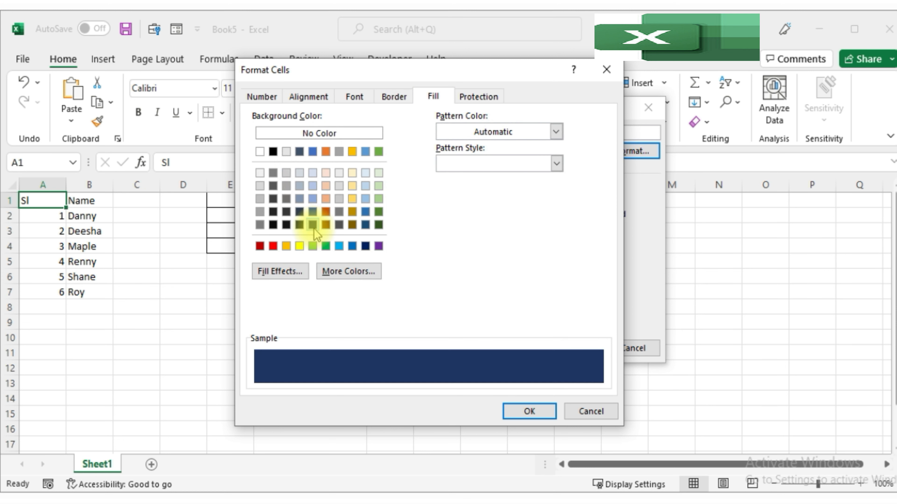
# Set the cell style's font color to white.
pyautogui.click(353, 98)
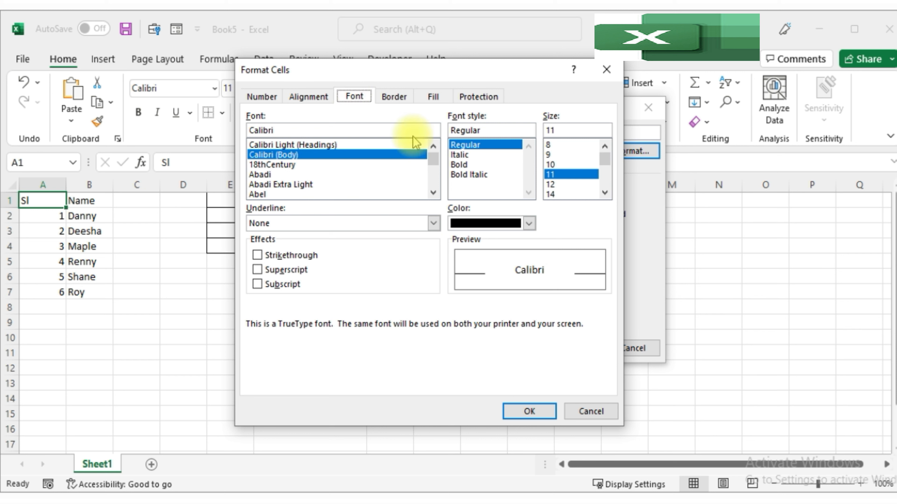
pyautogui.click(526, 225)
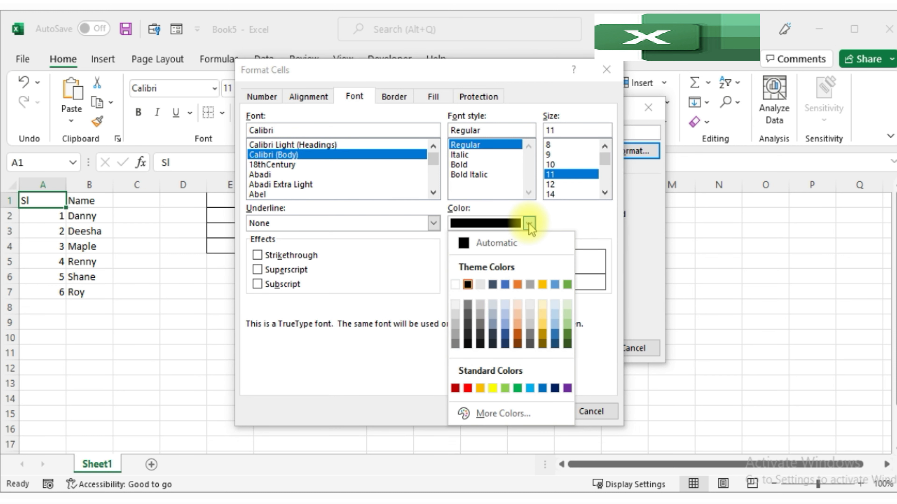
pyautogui.click(463, 285)
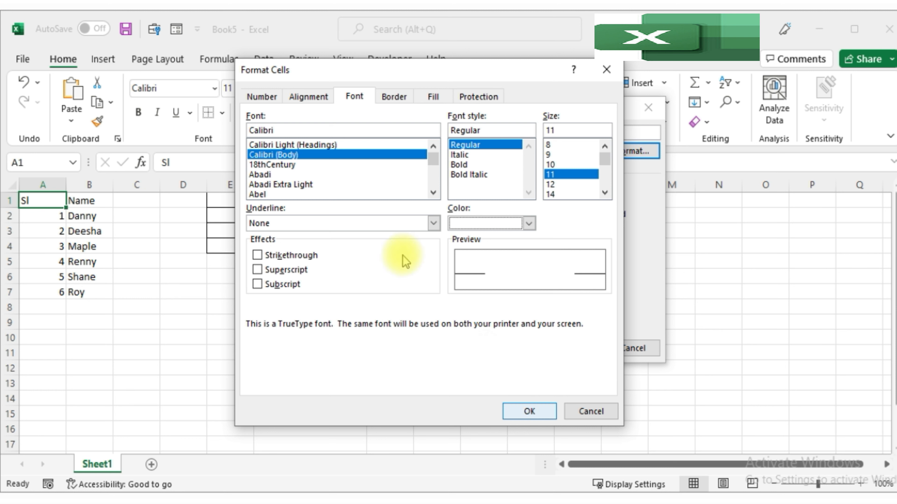
# Add left and right borders in a thinner line style to the cell style and save the new style.
pyautogui.click(393, 99)
pyautogui.click(428, 99)
pyautogui.click(393, 97)
pyautogui.click(354, 96)
pyautogui.click(431, 97)
pyautogui.click(394, 96)
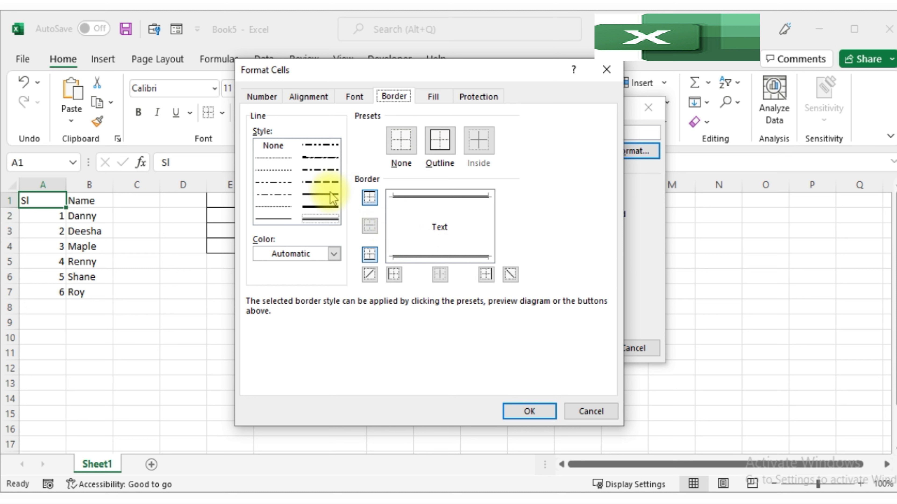
pyautogui.click(274, 158)
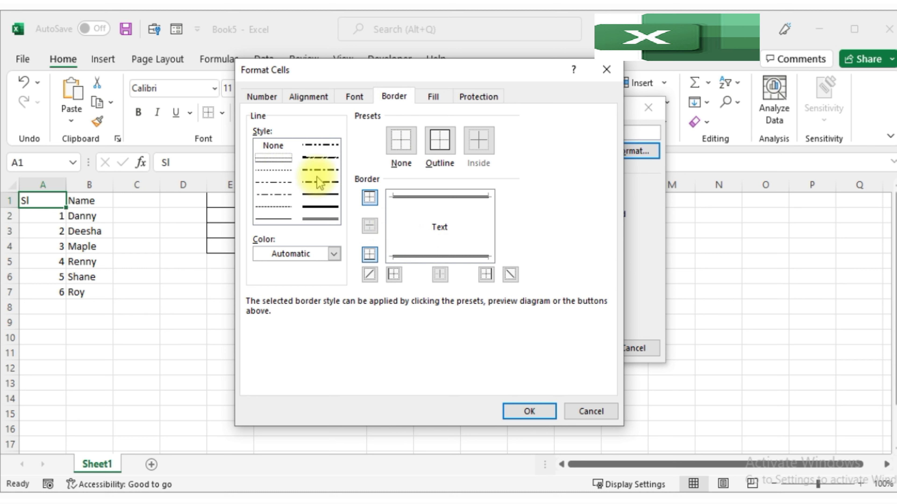
pyautogui.click(393, 227)
pyautogui.click(493, 235)
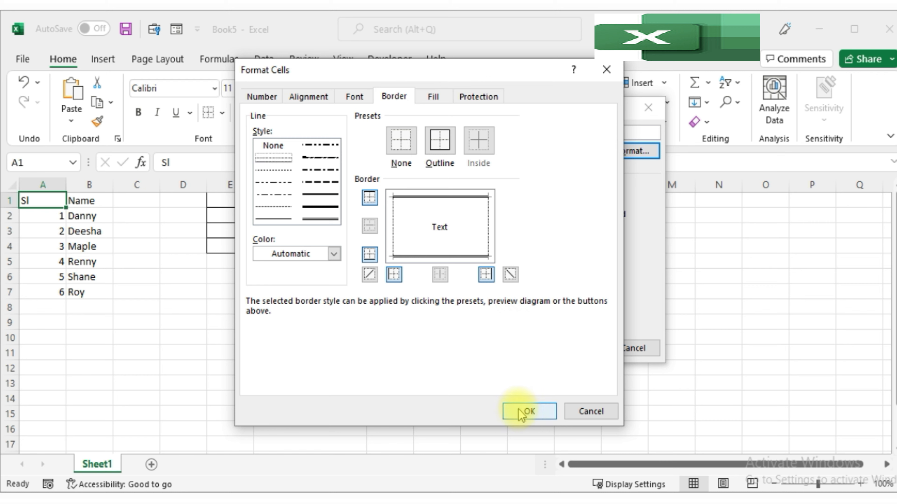
pyautogui.click(528, 413)
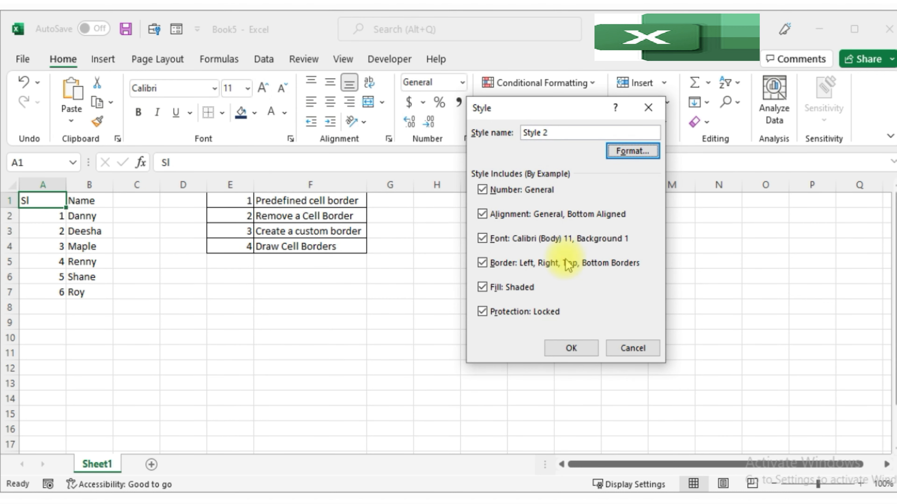
pyautogui.click(571, 347)
pyautogui.click(330, 334)
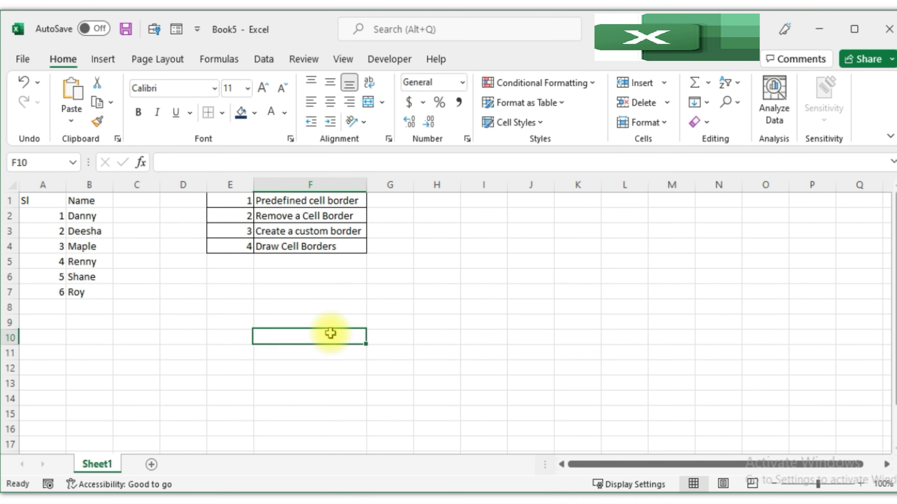
# Apply the new custom cell style to A7:B7.
pyautogui.moveTo(51, 199)
pyautogui.mouseDown()
pyautogui.moveTo(84, 292)
pyautogui.moveTo(48, 288)
pyautogui.moveTo(82, 295)
pyautogui.mouseUp()
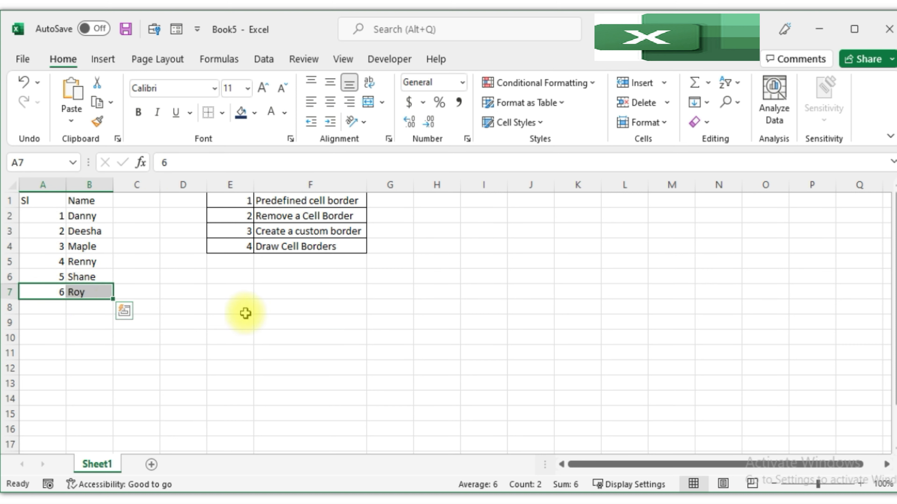
pyautogui.click(544, 124)
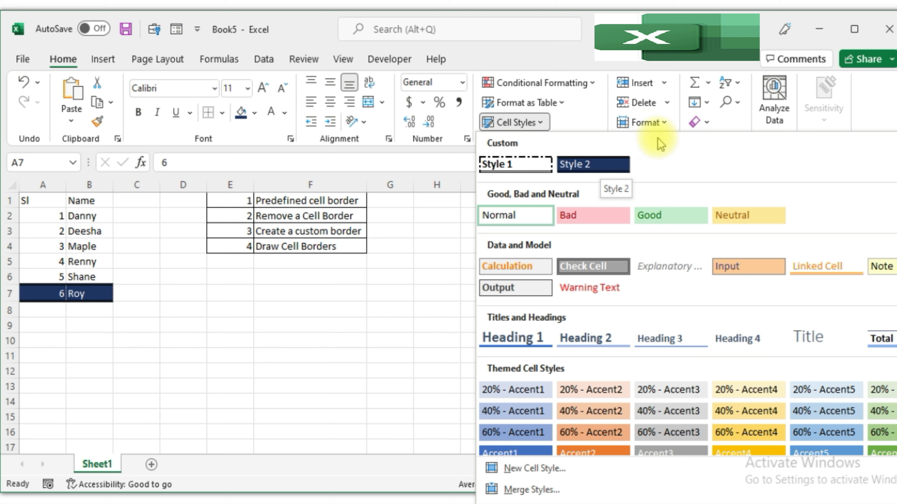
pyautogui.click(612, 169)
pyautogui.click(346, 294)
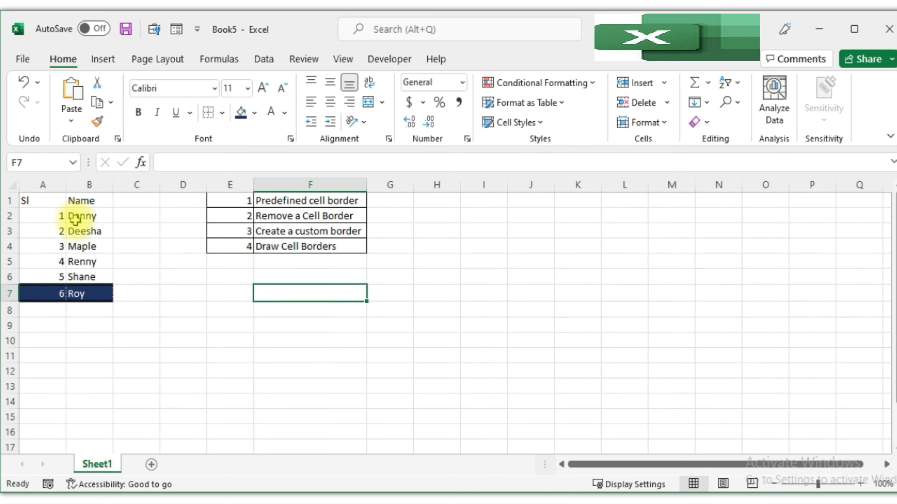
# Apply the new custom cell style to A2:B2.
pyautogui.moveTo(49, 216); pyautogui.dragTo(106, 216)
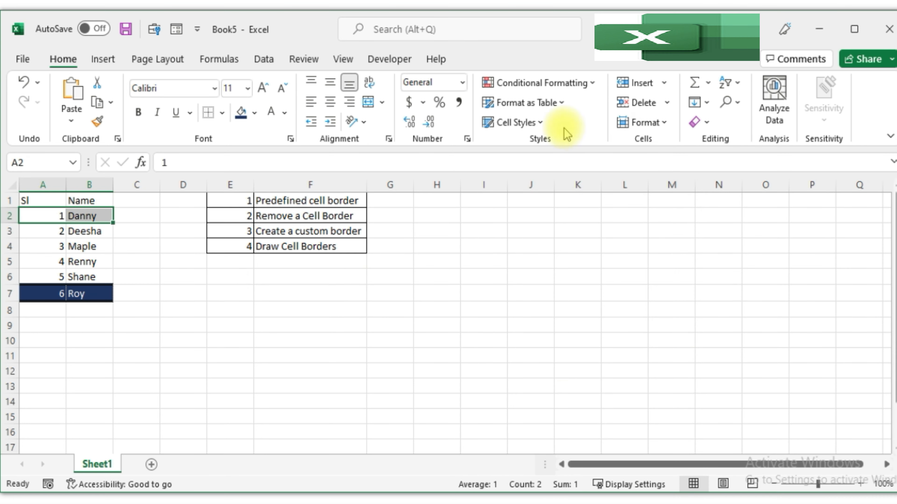
pyautogui.click(540, 123)
pyautogui.click(593, 165)
pyautogui.click(368, 310)
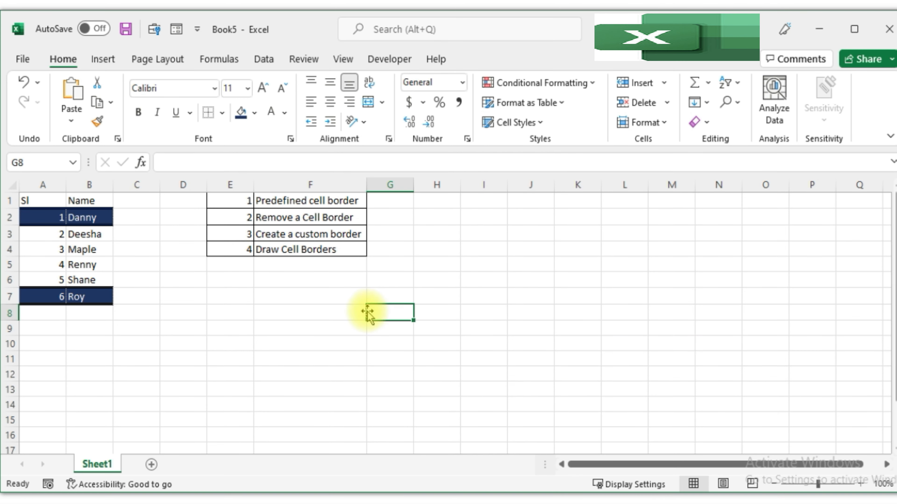
pyautogui.click(174, 314)
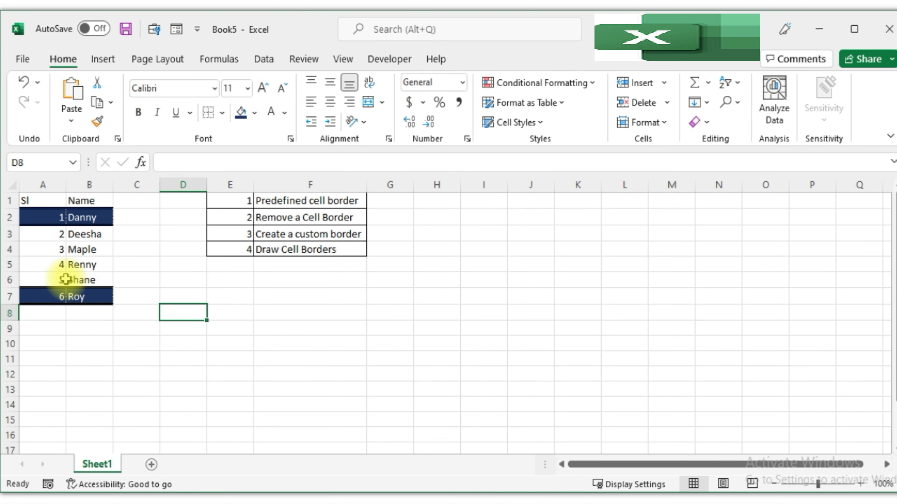
# Apply the new custom cell style to A5:B5.
pyautogui.moveTo(58, 269); pyautogui.dragTo(96, 264)
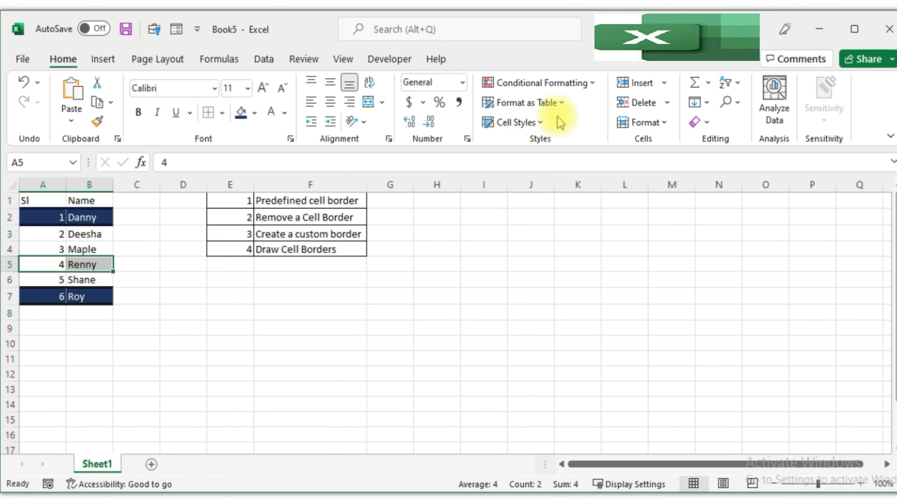
pyautogui.click(546, 124)
pyautogui.click(593, 164)
pyautogui.click(302, 303)
pyautogui.click(175, 306)
# Reset A1:B7 to no fill, automatic font color and no borders.
pyautogui.moveTo(36, 200); pyautogui.dragTo(95, 300)
pyautogui.click(254, 112)
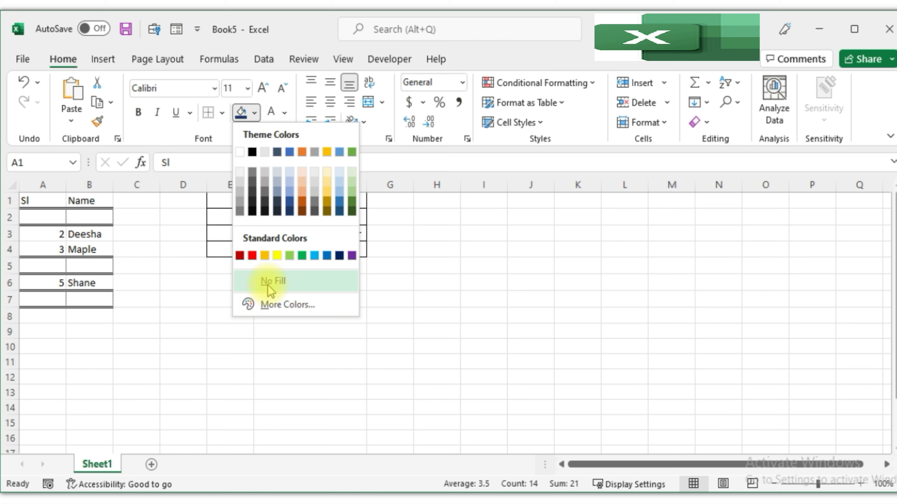
pyautogui.click(255, 282)
pyautogui.click(284, 113)
pyautogui.click(283, 132)
pyautogui.click(223, 113)
pyautogui.click(250, 242)
pyautogui.click(226, 262)
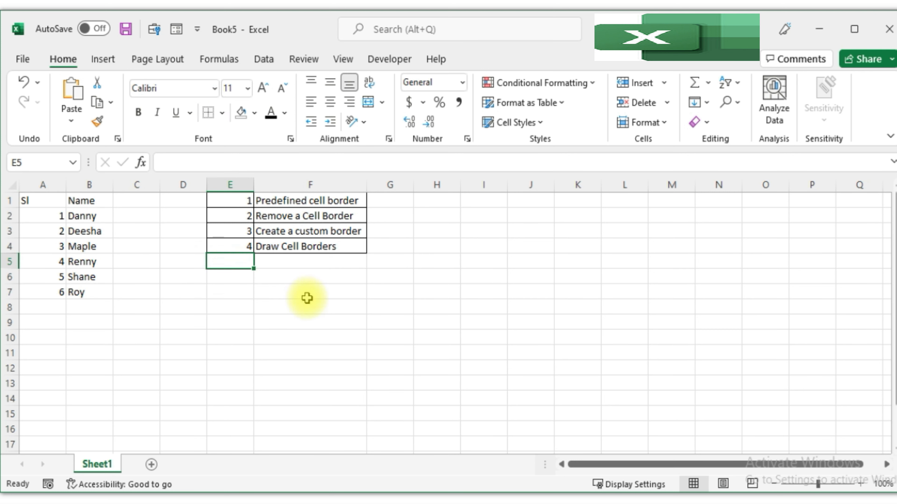
pyautogui.click(346, 231)
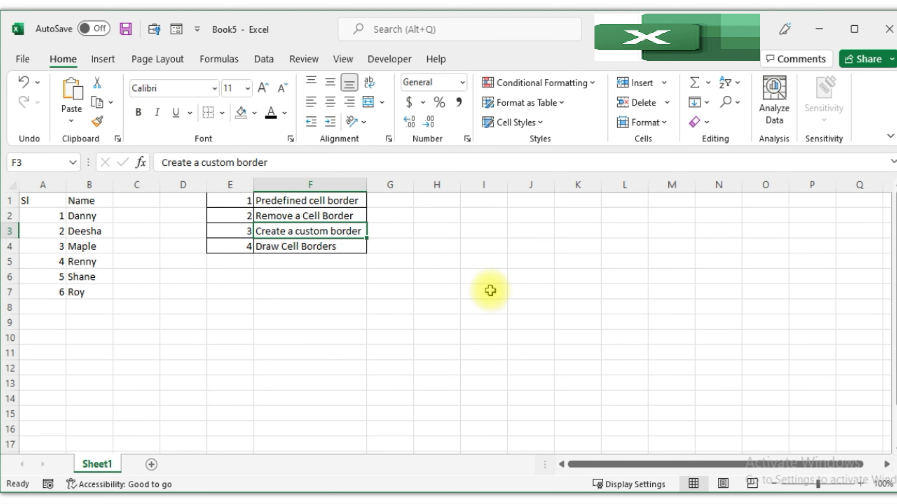
pyautogui.click(347, 293)
pyautogui.click(320, 247)
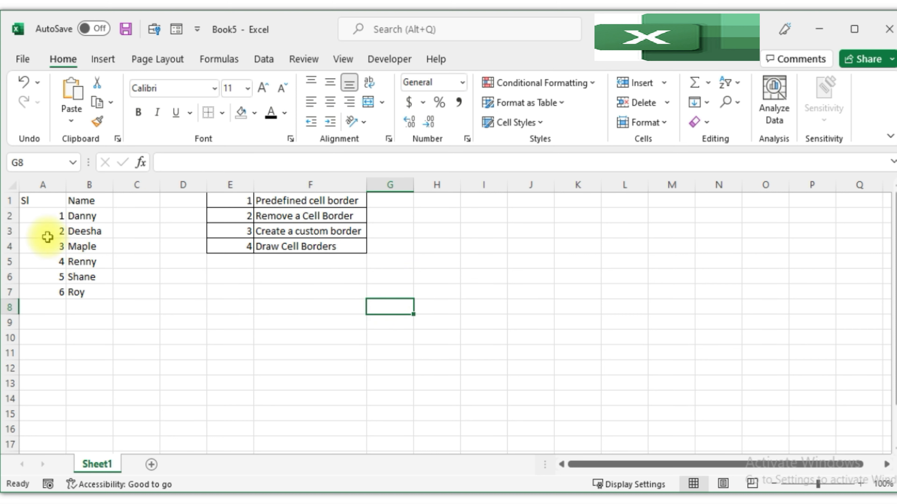
pyautogui.moveTo(62, 200); pyautogui.dragTo(77, 307)
pyautogui.click(78, 307)
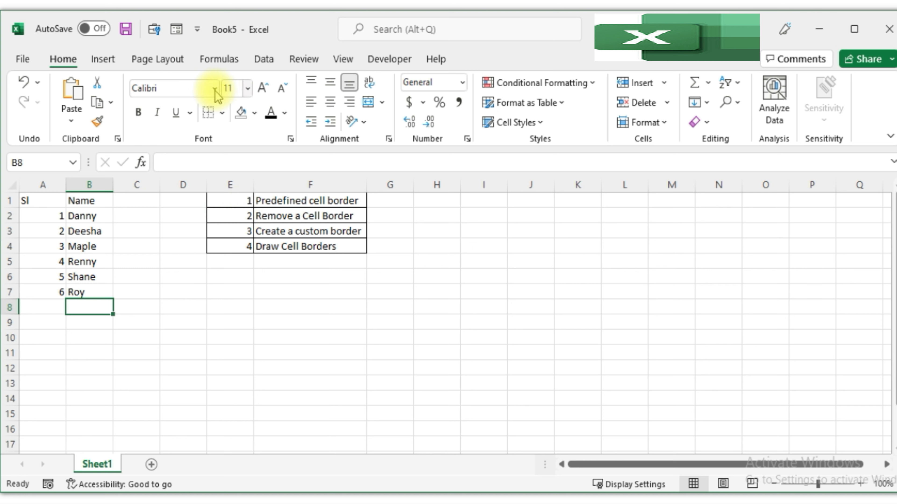
# Set the draw-border line color to red.
pyautogui.click(224, 113)
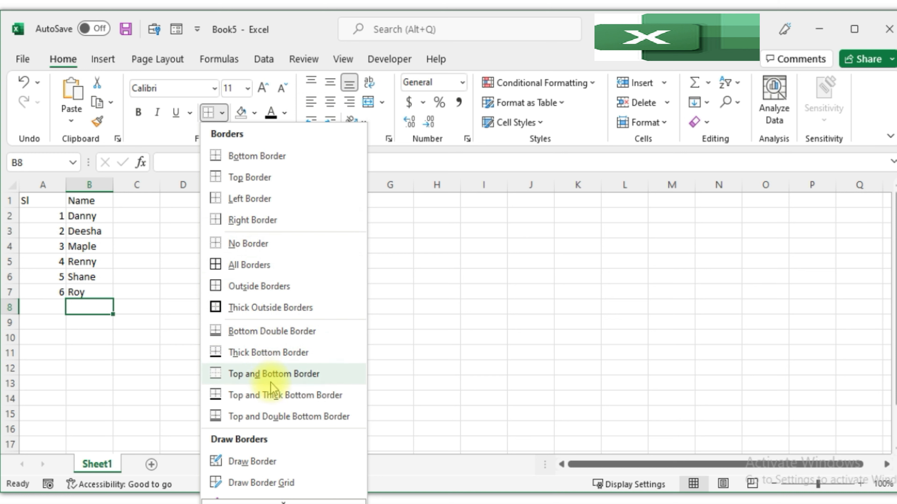
pyautogui.scroll(-3, 273, 395)
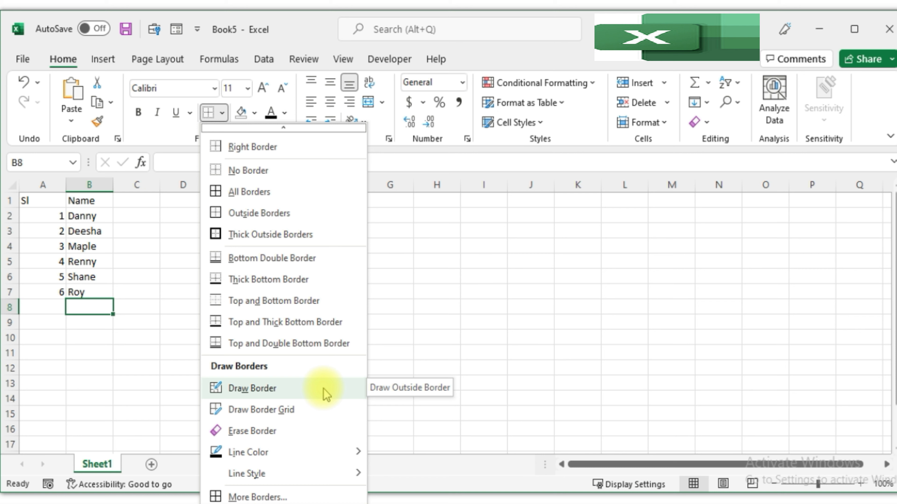
pyautogui.moveTo(357, 457)
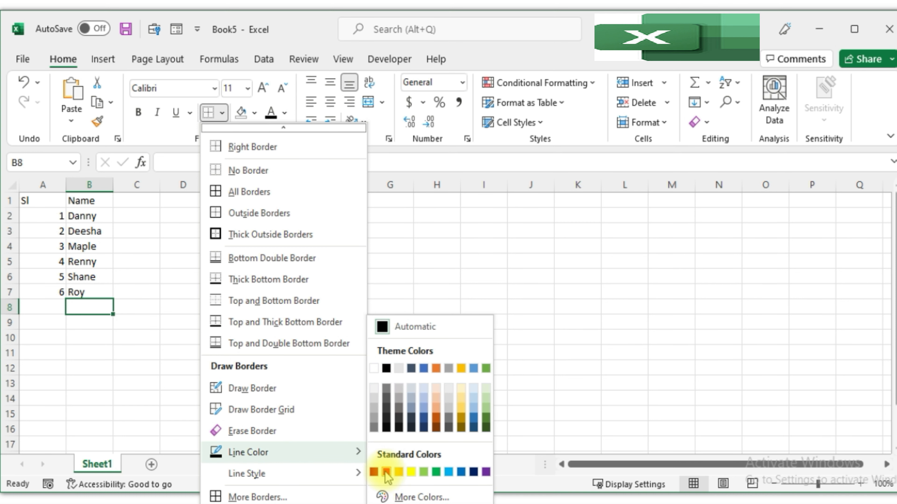
pyautogui.click(386, 473)
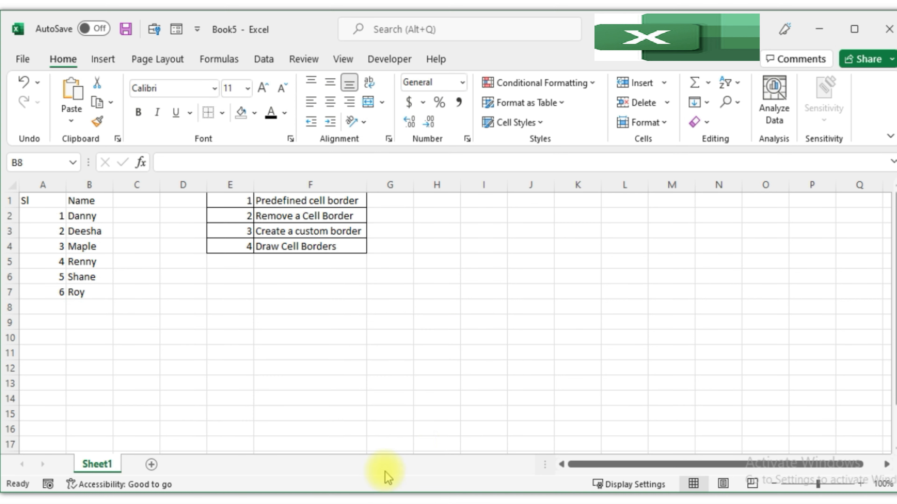
# Choose a medium-weight line style for drawing borders.
pyautogui.click(223, 112)
pyautogui.scroll(-3, 290, 448)
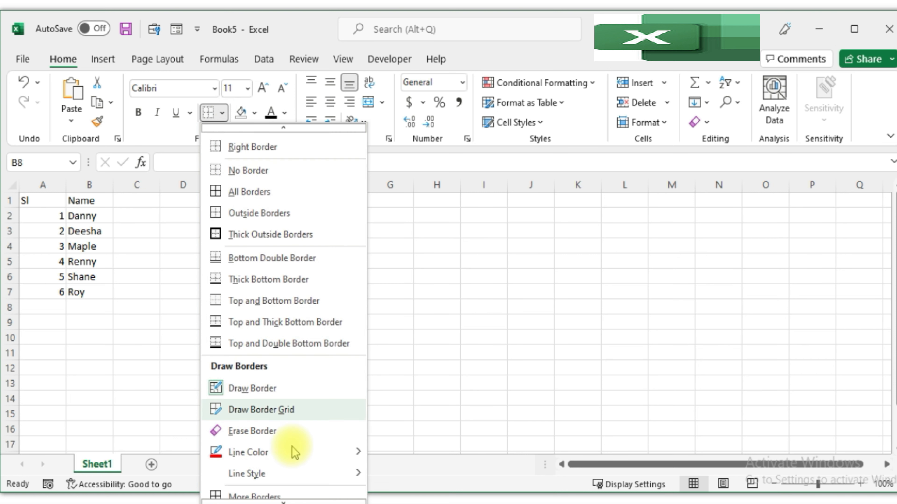
pyautogui.moveTo(301, 477)
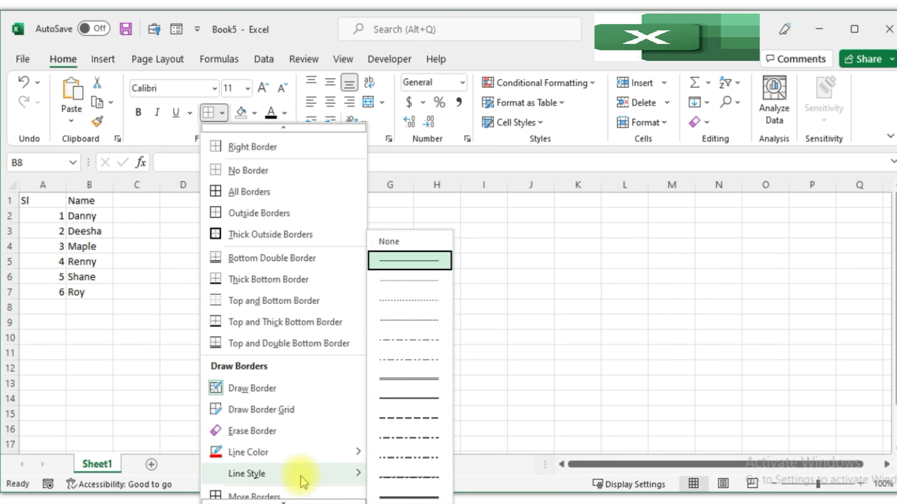
pyautogui.click(408, 378)
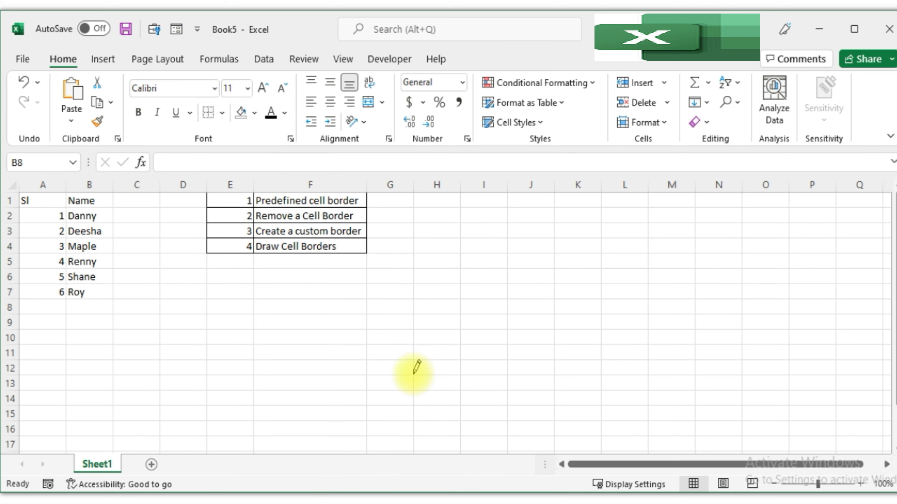
# Draw borders around cells A1 and B1 with the Draw Border tool.
pyautogui.click(222, 112)
pyautogui.scroll(-1, 290, 455)
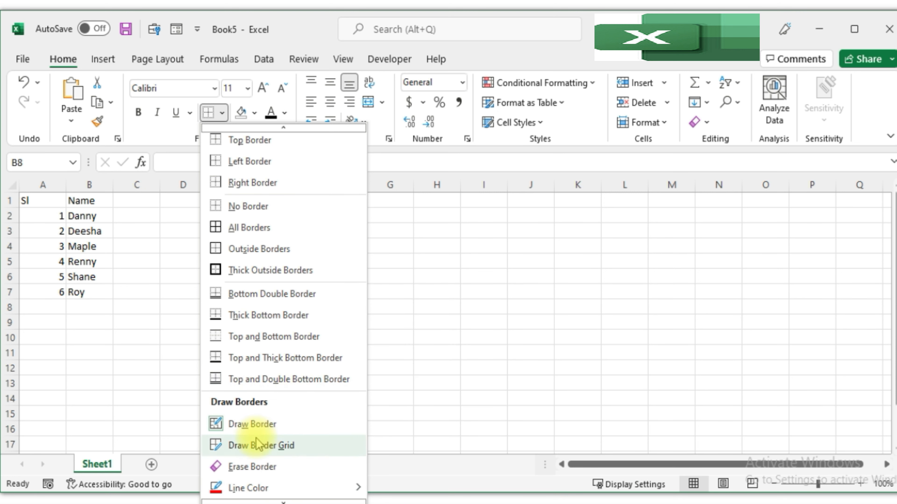
pyautogui.click(239, 425)
pyautogui.click(35, 201)
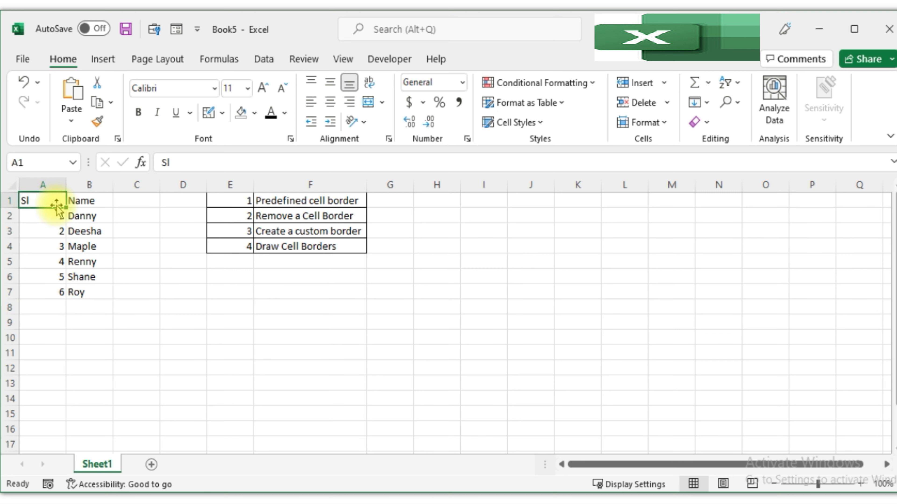
pyautogui.click(94, 200)
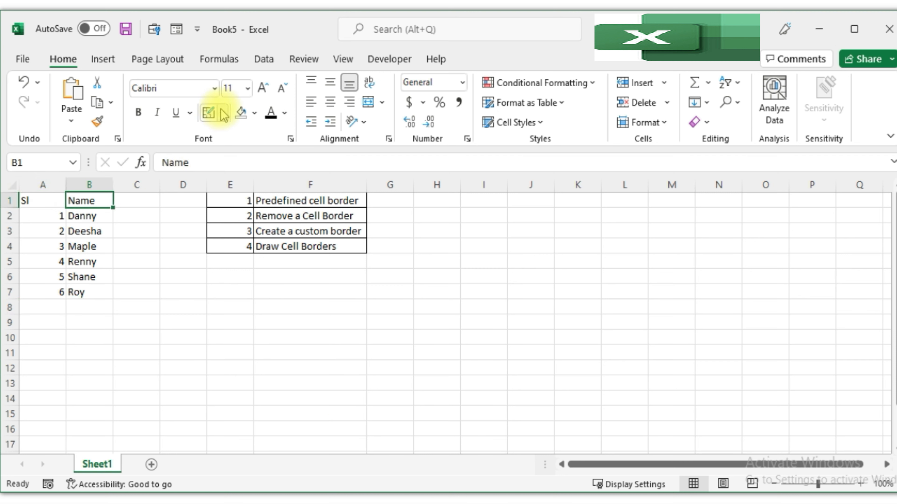
pyautogui.click(210, 113)
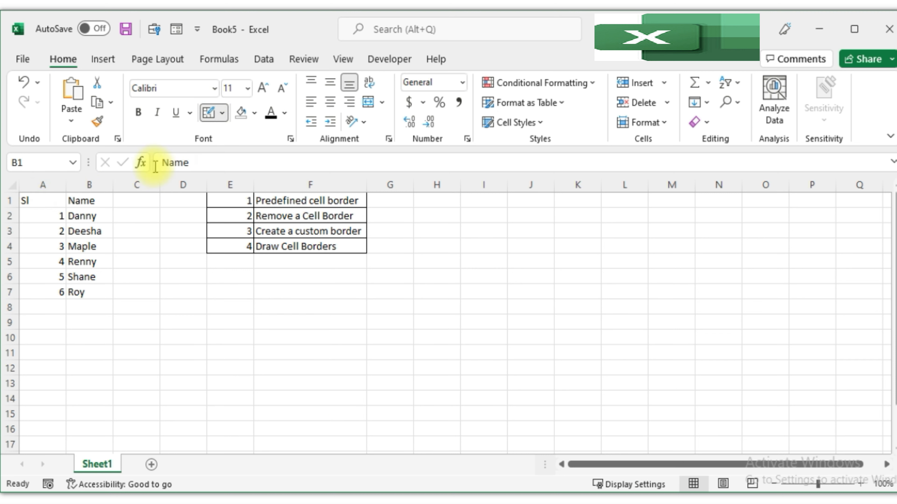
pyautogui.click(48, 207)
pyautogui.click(67, 197)
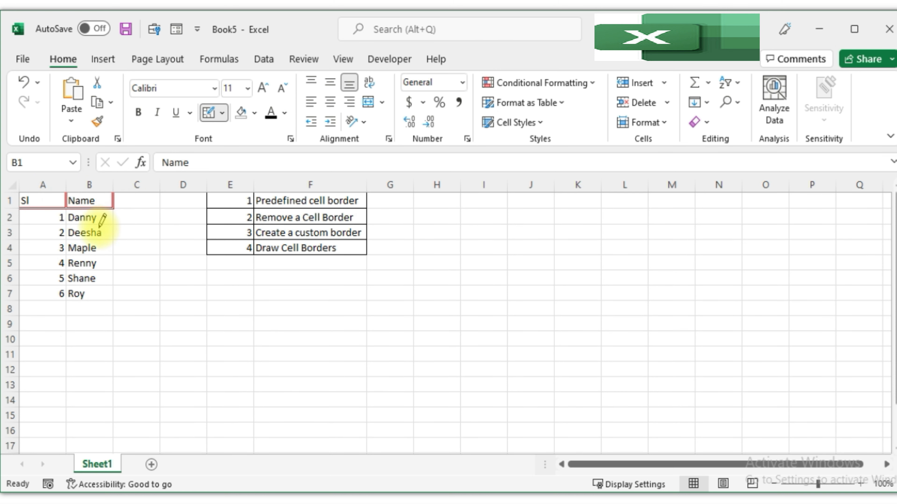
# Draw red borders around each cell of A2:B7 with the Draw Border tool.
pyautogui.click(90, 224)
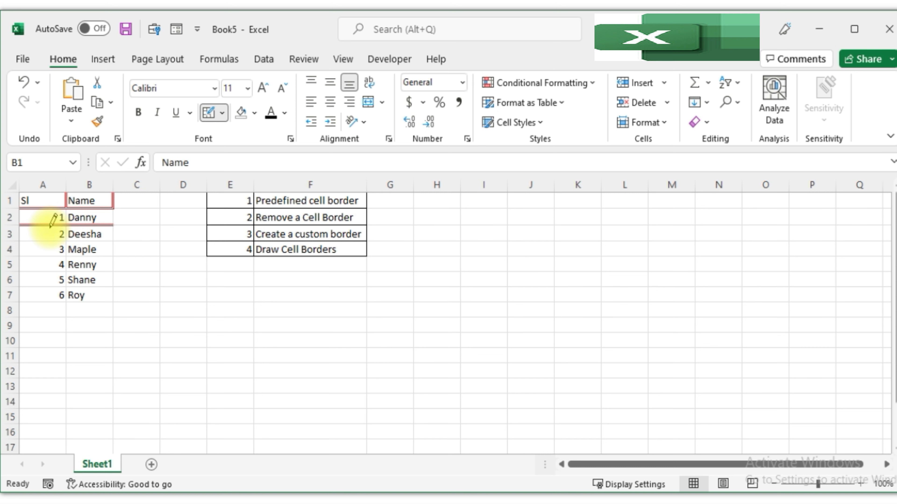
pyautogui.click(53, 242)
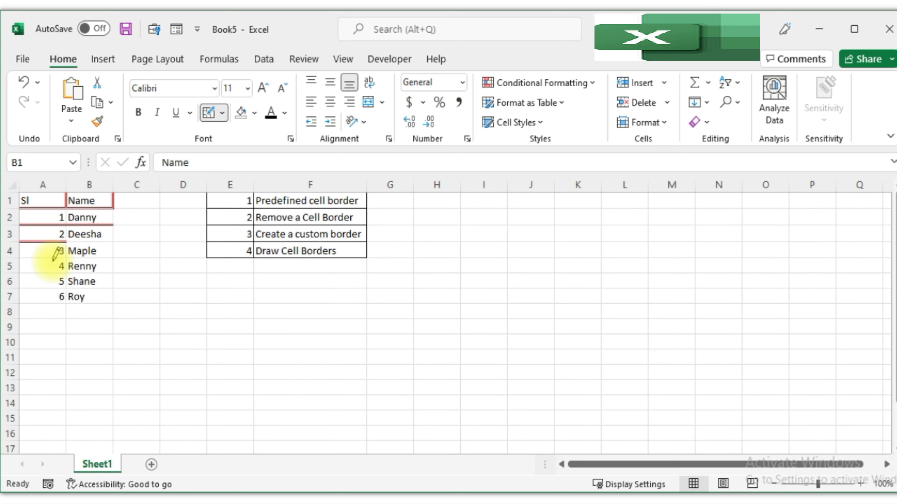
pyautogui.moveTo(67, 263)
pyautogui.mouseDown()
pyautogui.moveTo(72, 232)
pyautogui.moveTo(94, 298)
pyautogui.mouseUp()
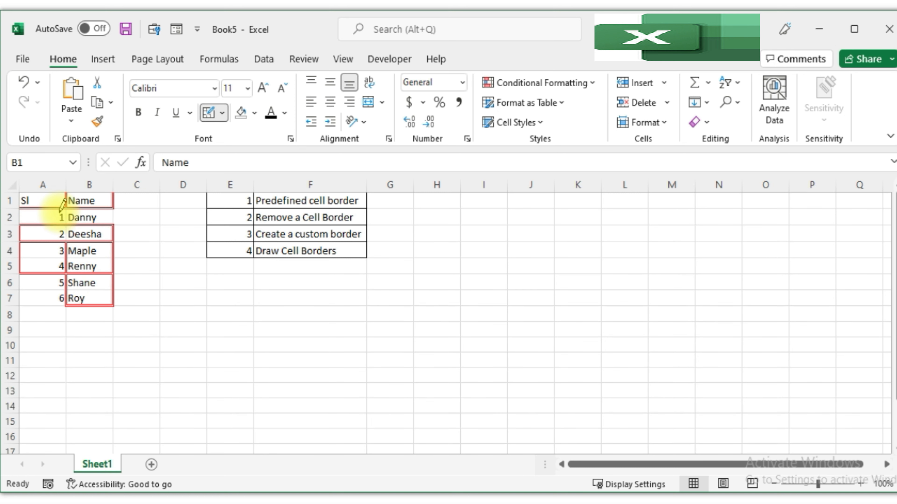
pyautogui.moveTo(72, 214); pyautogui.dragTo(112, 217)
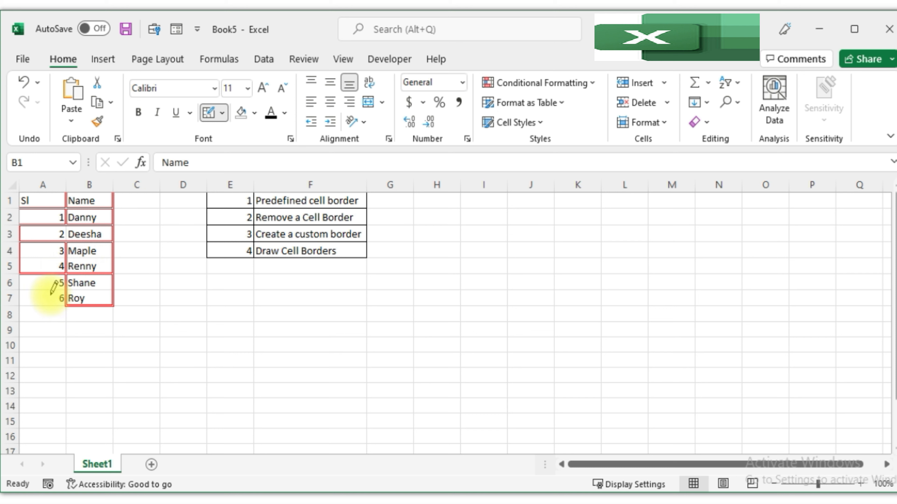
pyautogui.click(53, 259)
pyautogui.click(54, 292)
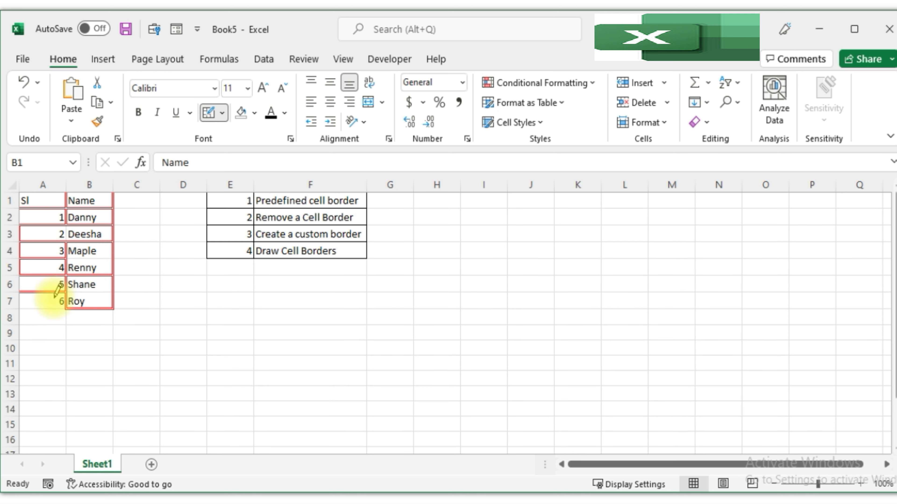
pyautogui.click(51, 307)
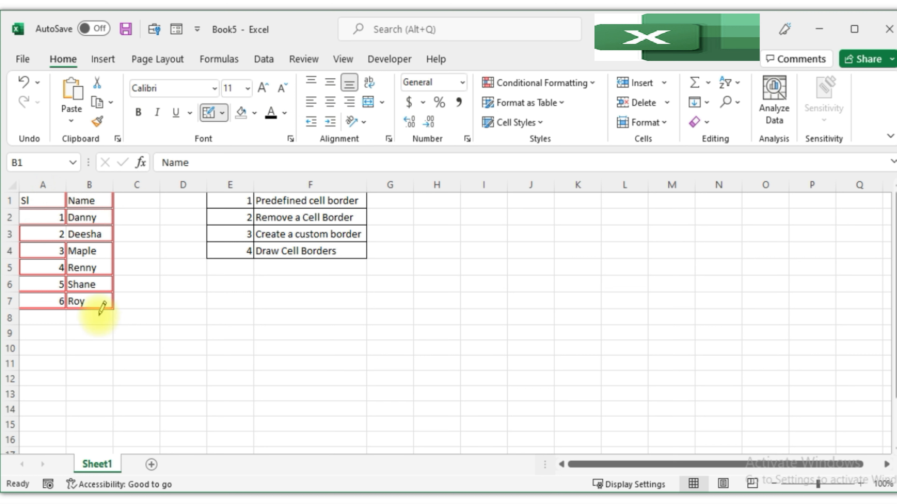
pyautogui.click(89, 259)
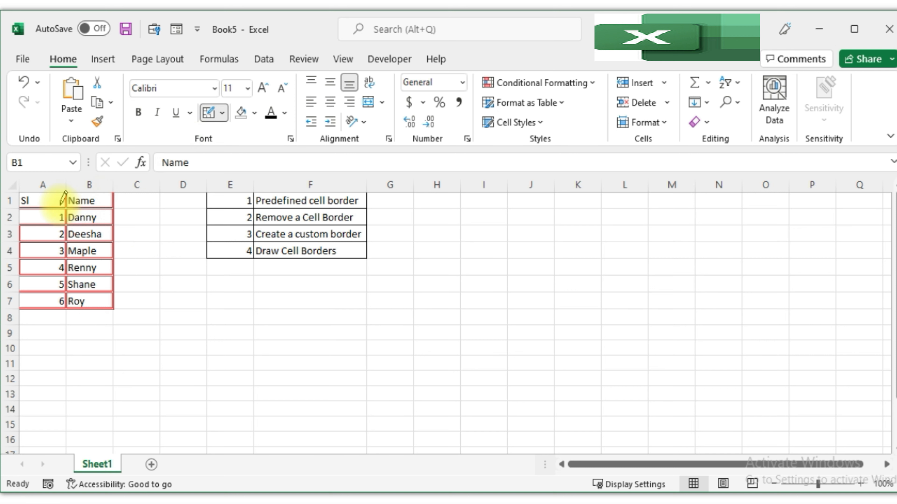
# Exit border drawing and clear the borders from the table A1:B7.
pyautogui.click(222, 113)
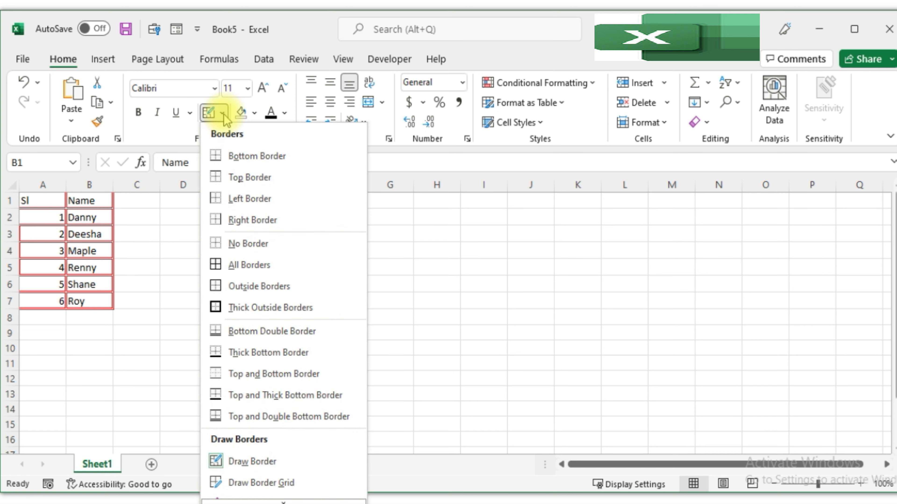
pyautogui.click(222, 244)
pyautogui.moveTo(38, 201); pyautogui.dragTo(104, 297)
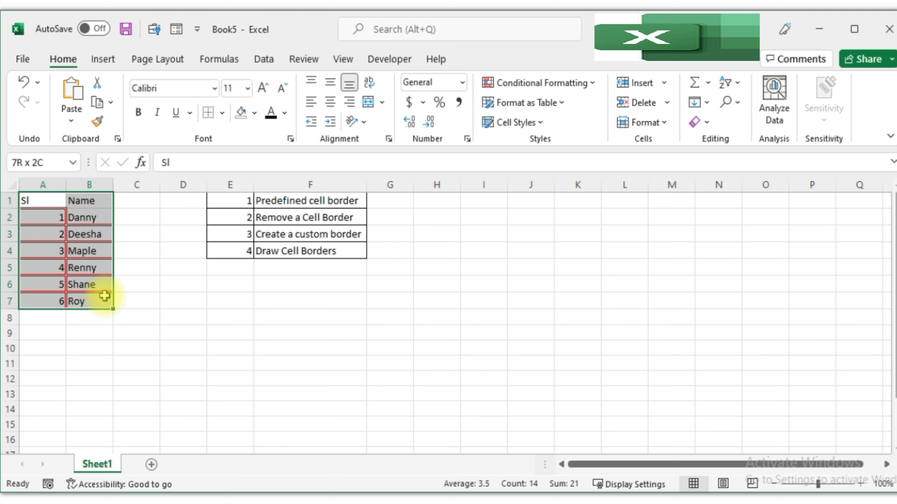
pyautogui.click(207, 112)
# Apply All Borders in red to the selected range A1:B7.
pyautogui.click(222, 113)
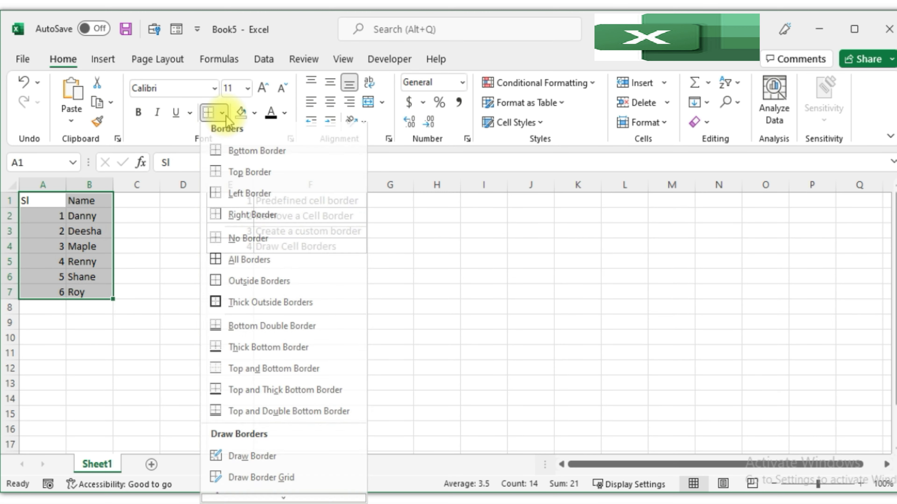
pyautogui.click(235, 261)
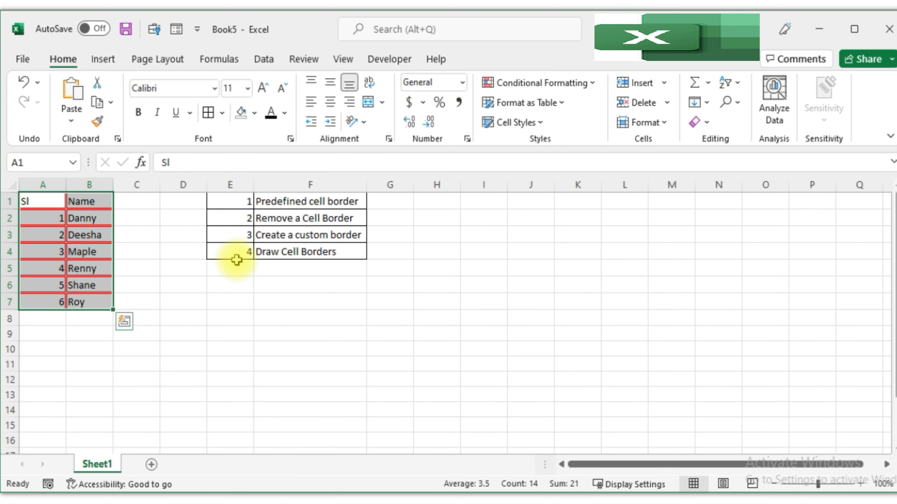
pyautogui.click(88, 217)
pyautogui.click(88, 268)
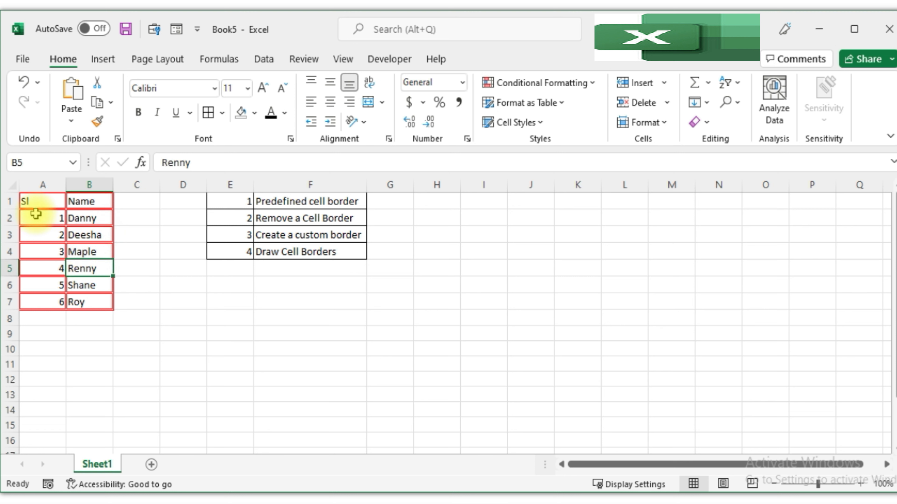
# Set the border line color back to Automatic.
pyautogui.click(222, 113)
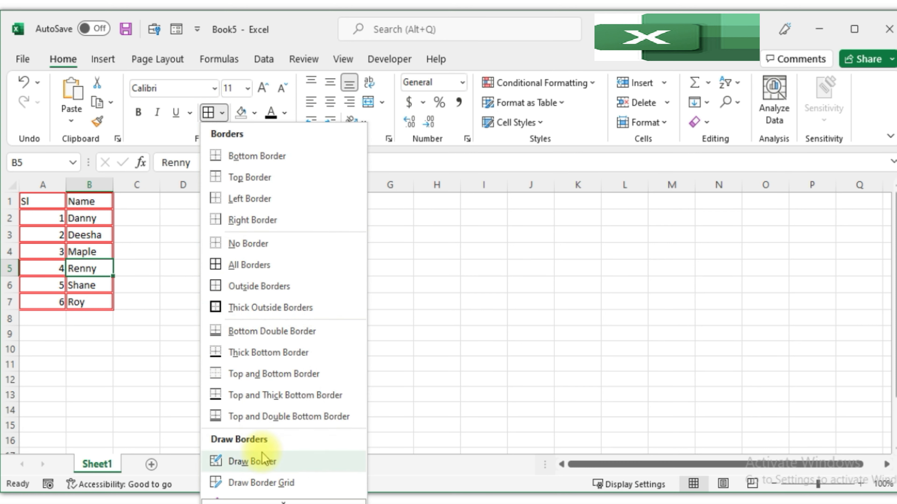
pyautogui.scroll(-2, 274, 472)
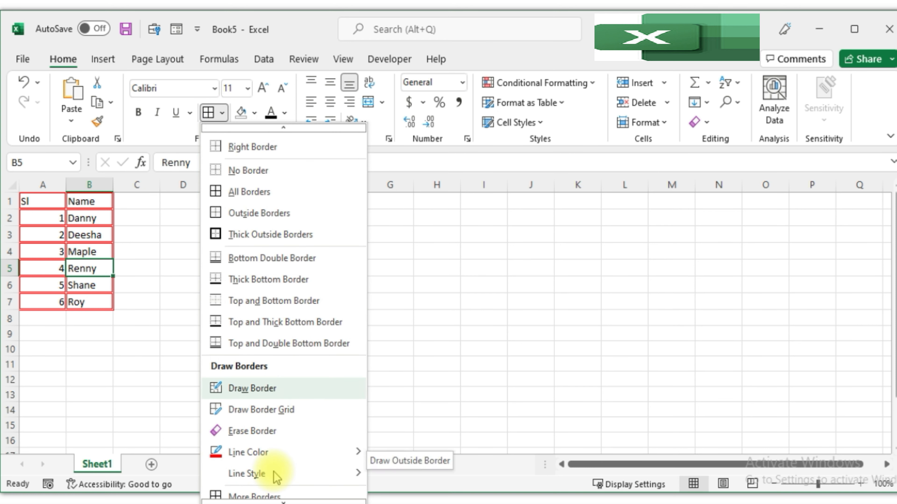
pyautogui.moveTo(288, 460)
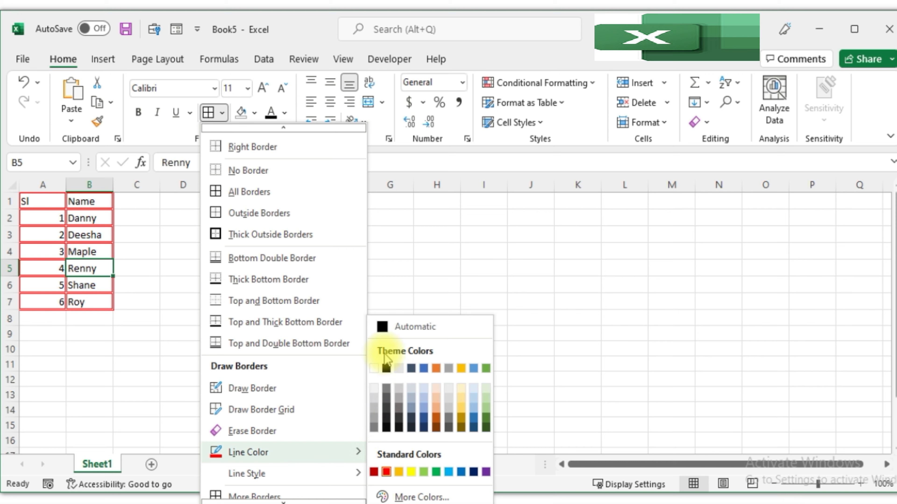
pyautogui.click(405, 329)
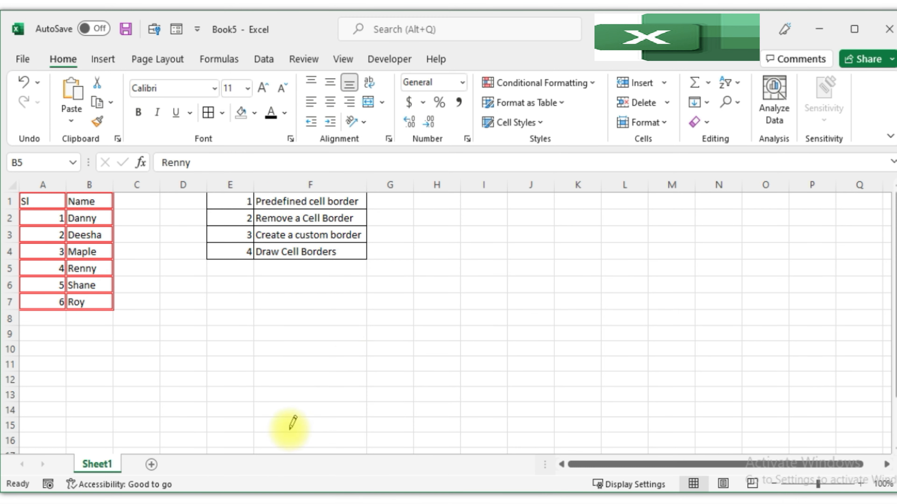
# Choose the thin solid line style for borders.
pyautogui.click(223, 118)
pyautogui.scroll(-1, 300, 461)
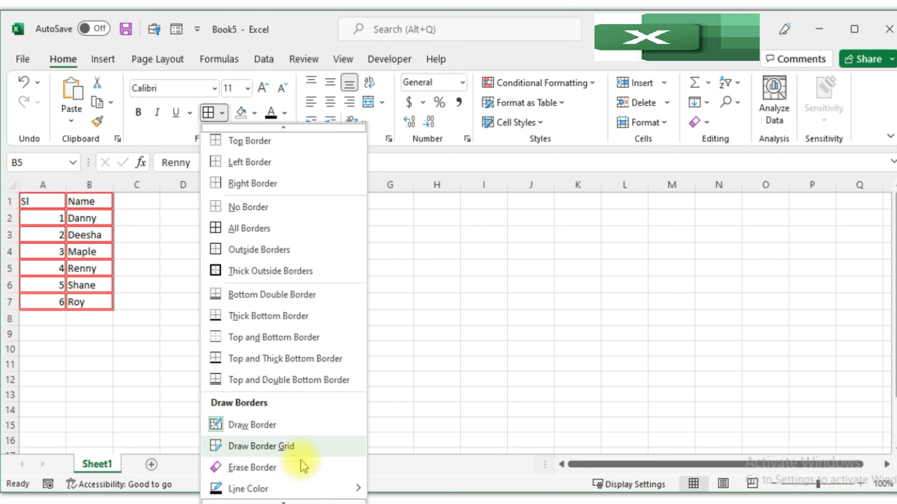
pyautogui.scroll(-1, 301, 461)
pyautogui.moveTo(304, 475)
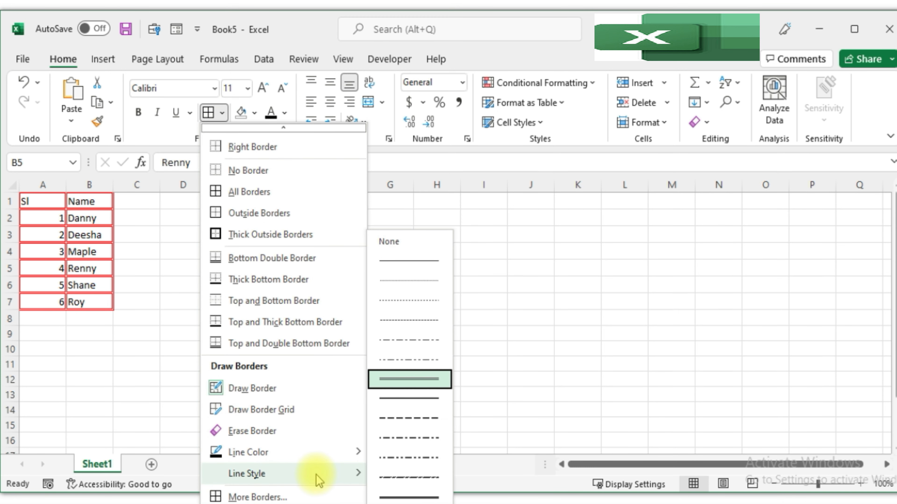
pyautogui.click(404, 265)
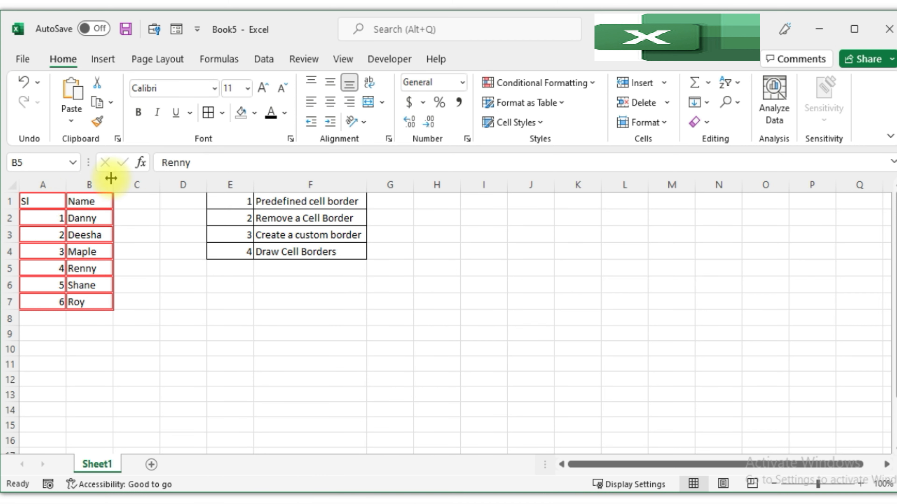
# Apply thin black All Borders to the range A1:B7.
pyautogui.click(208, 113)
pyautogui.click(54, 202)
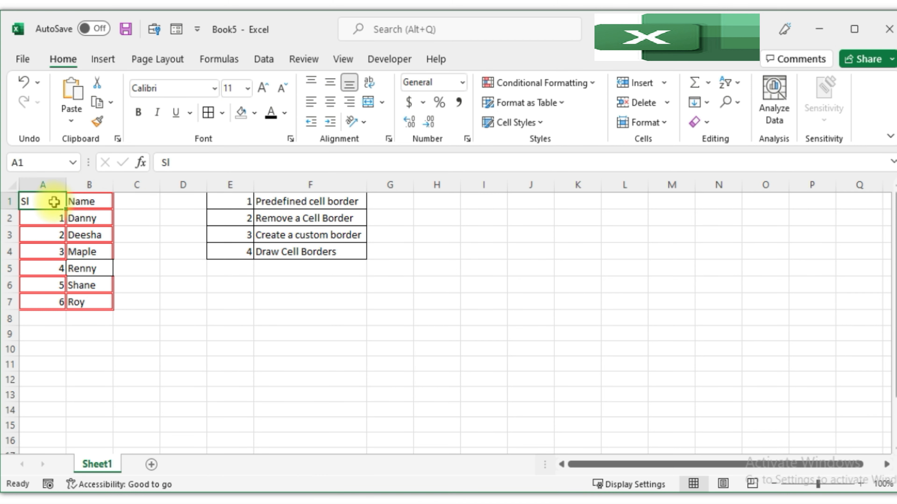
pyautogui.moveTo(54, 202); pyautogui.dragTo(90, 300)
pyautogui.click(208, 113)
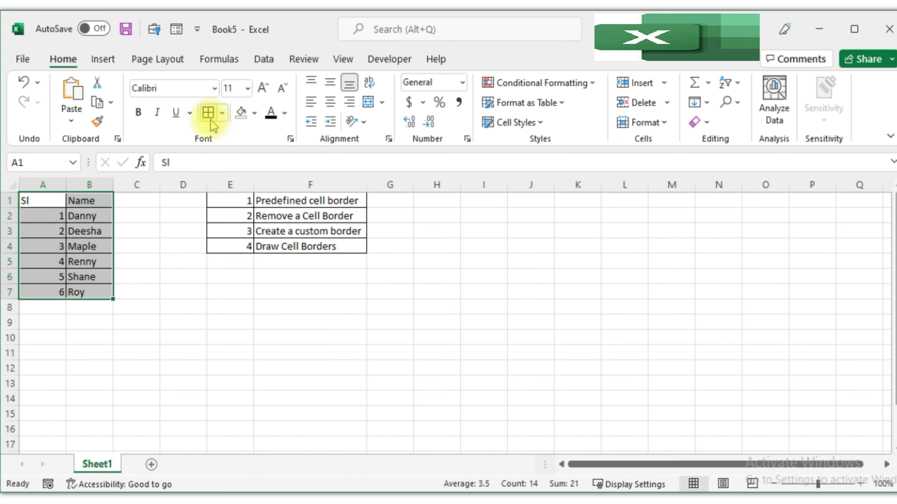
pyautogui.click(136, 279)
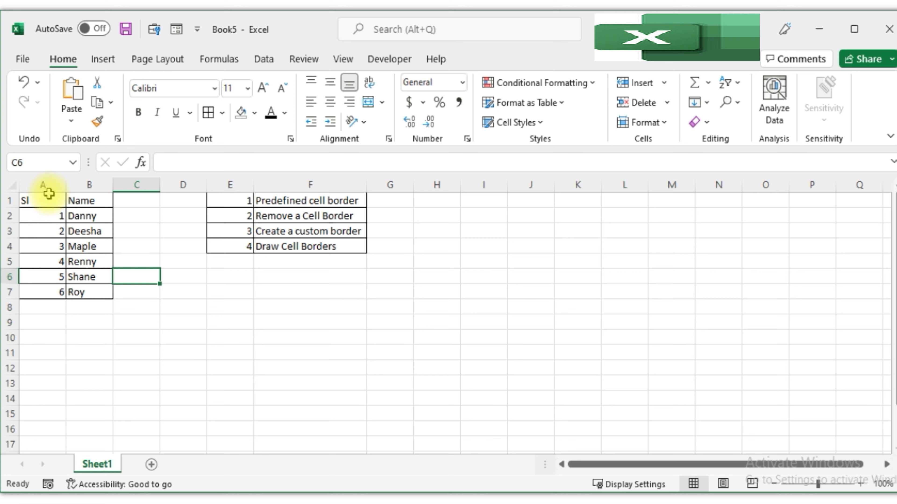
# Remove all borders from the range A1:B7 with No Border.
pyautogui.click(53, 244)
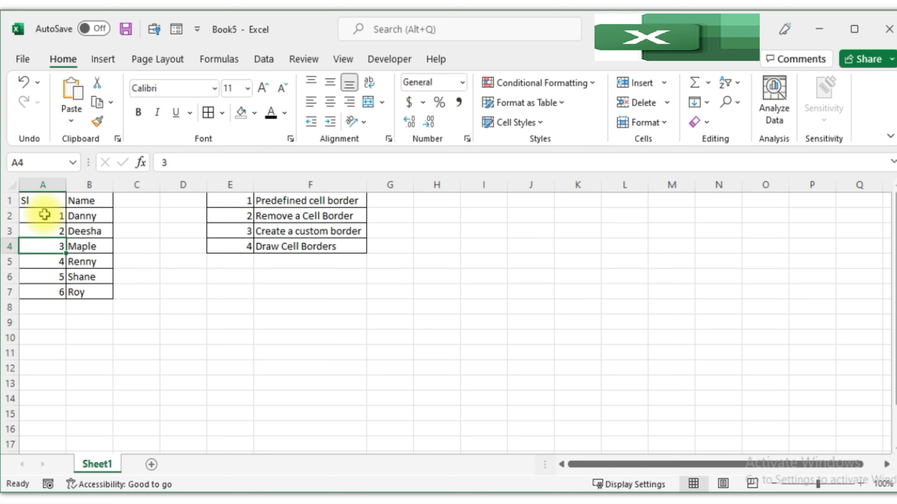
pyautogui.click(221, 113)
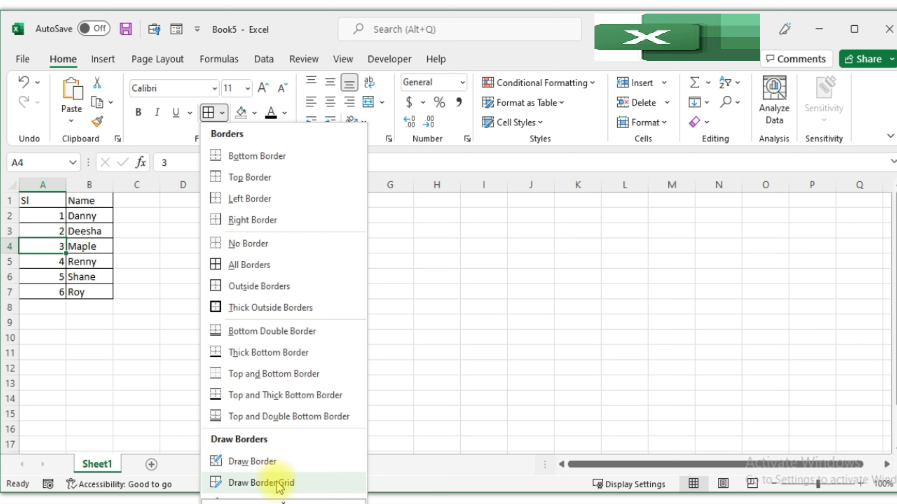
pyautogui.click(106, 388)
pyautogui.moveTo(43, 200); pyautogui.dragTo(92, 293)
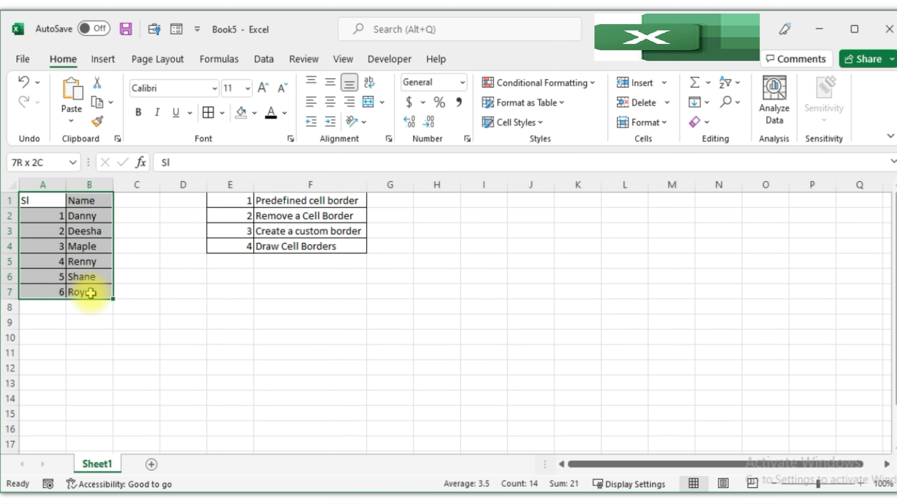
pyautogui.click(221, 113)
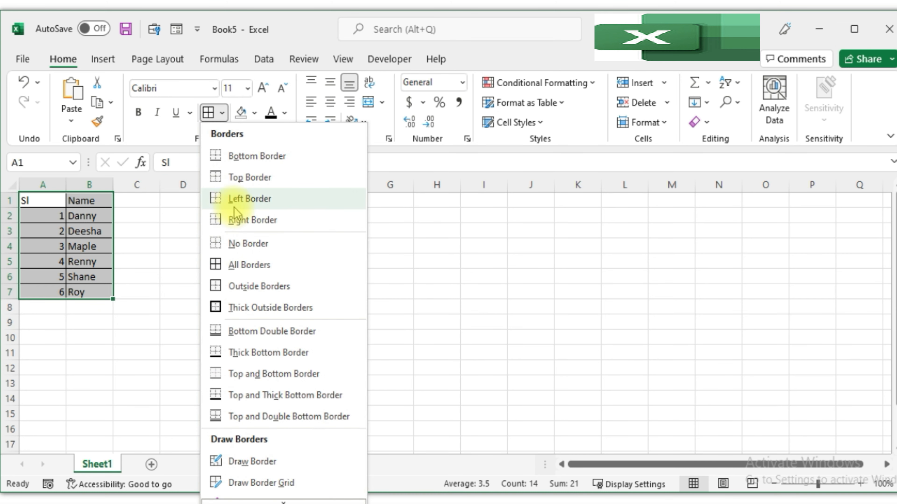
pyautogui.click(233, 243)
pyautogui.click(136, 261)
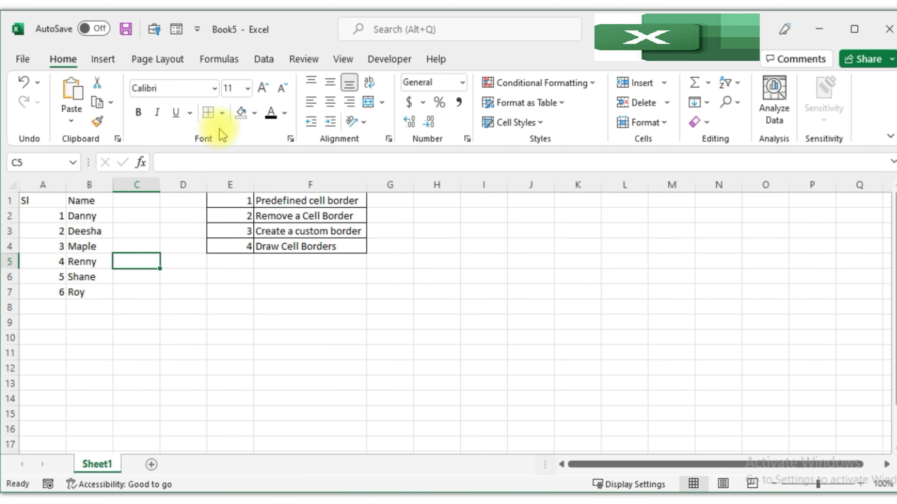
# Draw an outside border around A1:B5 with the Draw Border tool.
pyautogui.click(221, 113)
pyautogui.click(252, 461)
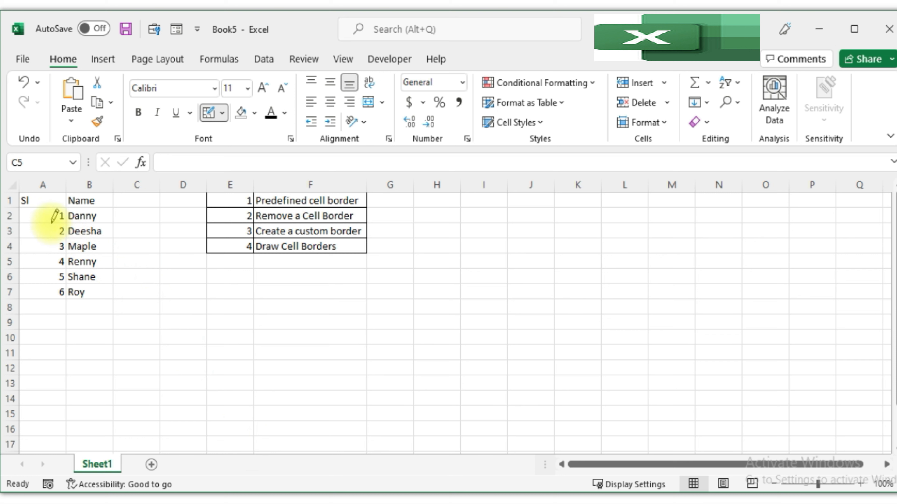
pyautogui.moveTo(37, 195)
pyautogui.mouseDown()
pyautogui.moveTo(65, 221)
pyautogui.moveTo(84, 274)
pyautogui.moveTo(76, 219)
pyautogui.moveTo(50, 200)
pyautogui.moveTo(93, 276)
pyautogui.moveTo(65, 214)
pyautogui.moveTo(114, 253)
pyautogui.moveTo(114, 281)
pyautogui.moveTo(60, 203)
pyautogui.moveTo(112, 264)
pyautogui.mouseUp()
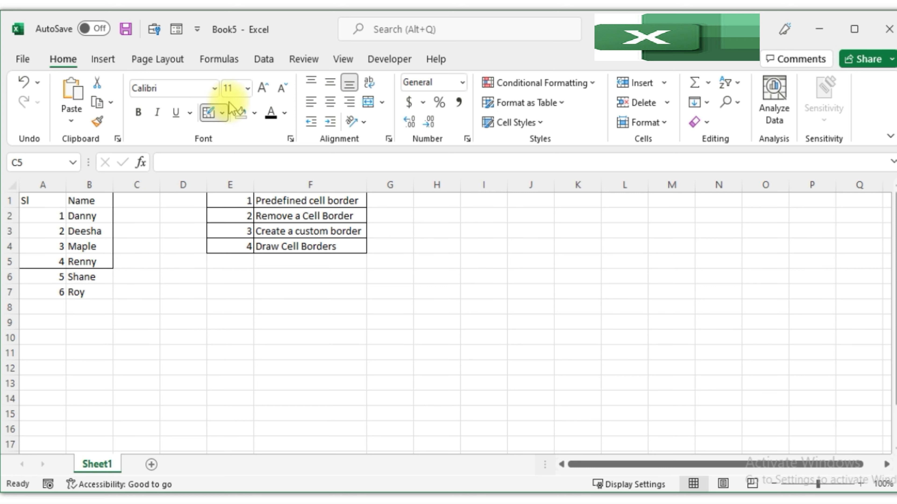
# Draw a border grid across A1:B7 with the Draw Border Grid tool, then exit drawing mode.
pyautogui.click(223, 113)
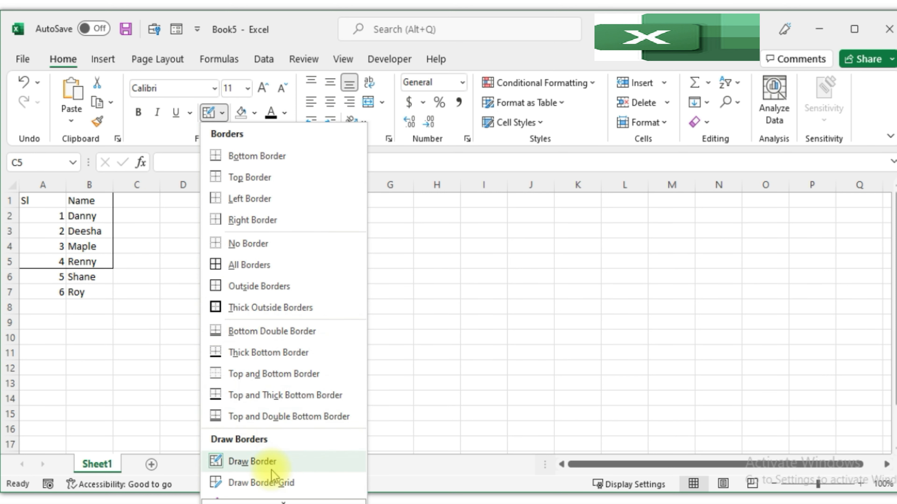
pyautogui.click(262, 483)
pyautogui.moveTo(44, 201)
pyautogui.mouseDown()
pyautogui.moveTo(44, 240)
pyautogui.moveTo(100, 290)
pyautogui.moveTo(51, 198)
pyautogui.moveTo(91, 305)
pyautogui.moveTo(64, 222)
pyautogui.moveTo(93, 257)
pyautogui.moveTo(101, 291)
pyautogui.mouseUp()
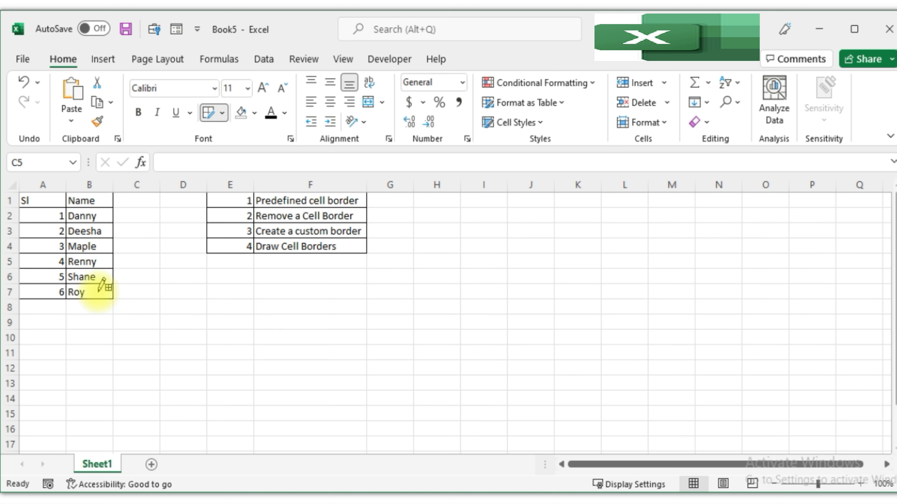
pyautogui.click(224, 118)
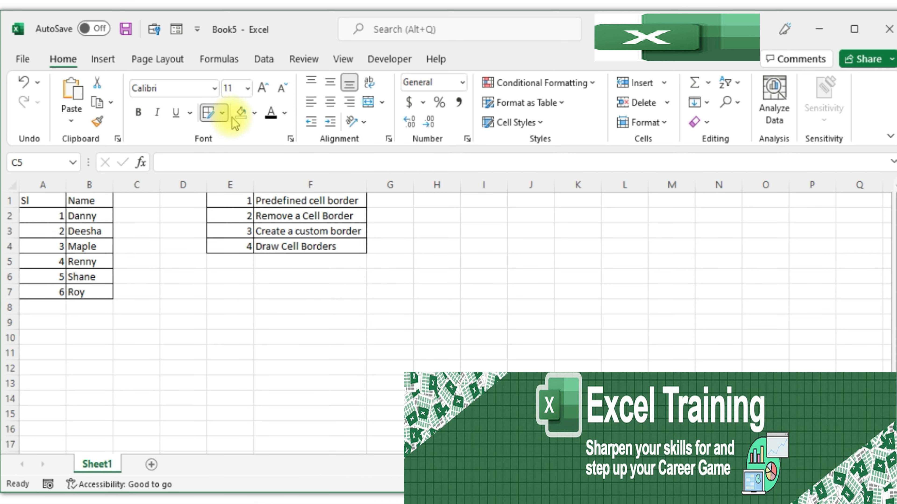
pyautogui.click(220, 113)
pyautogui.press('Escape')
pyautogui.click(82, 244)
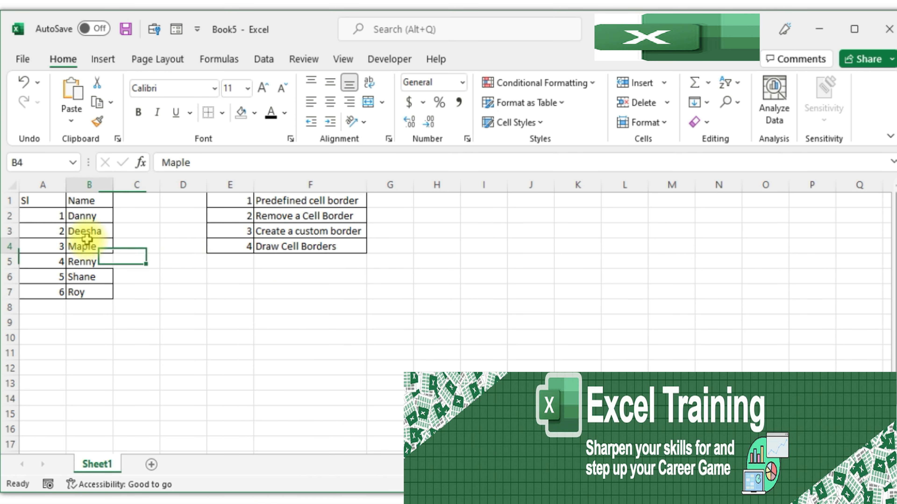
pyautogui.click(222, 113)
pyautogui.scroll(-2, 262, 374)
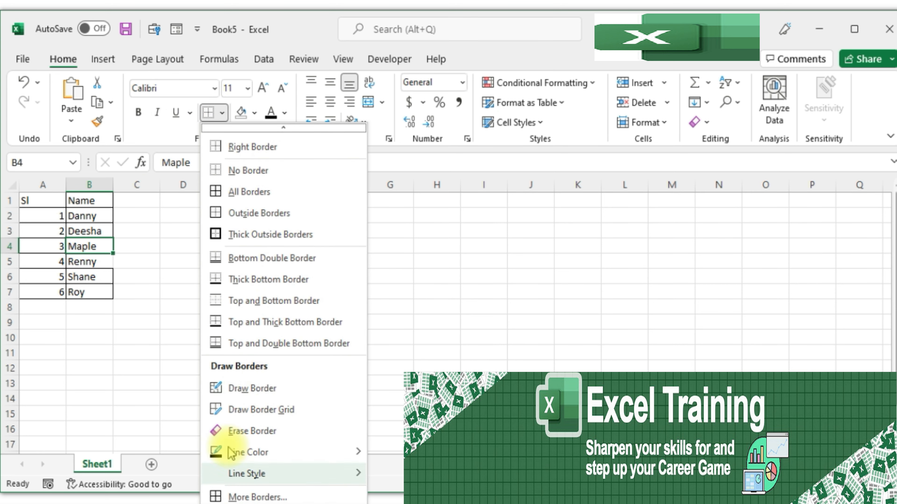
pyautogui.click(130, 365)
# Open the Format Cells border options for A1:B7 and give the range a thick outline border.
pyautogui.moveTo(56, 202); pyautogui.dragTo(93, 293)
pyautogui.click(222, 112)
pyautogui.scroll(-2, 279, 438)
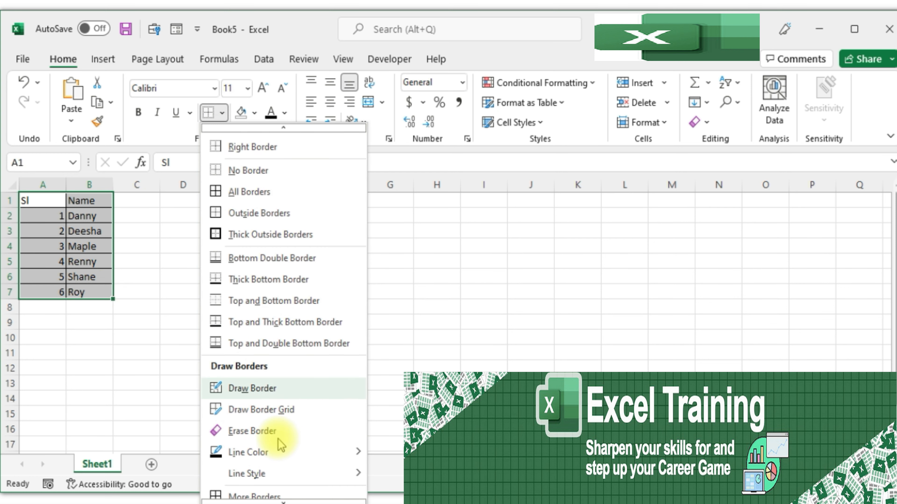
pyautogui.click(253, 496)
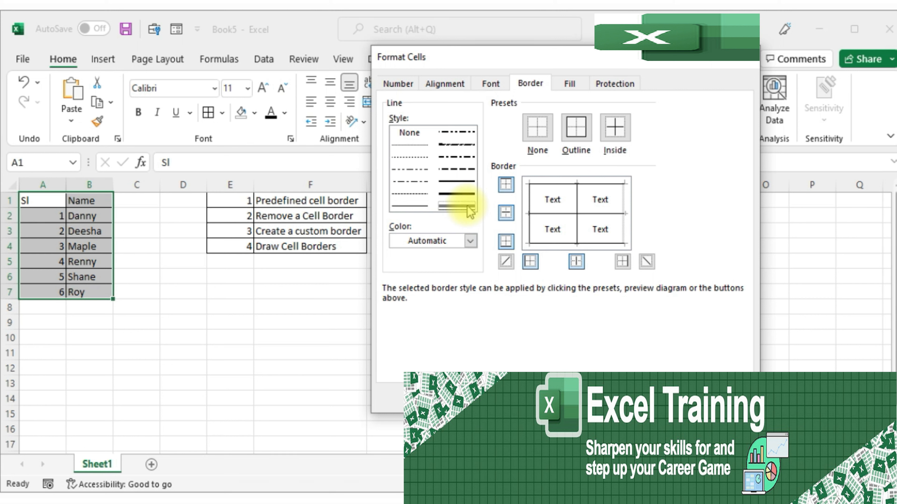
pyautogui.click(558, 214)
pyautogui.click(565, 242)
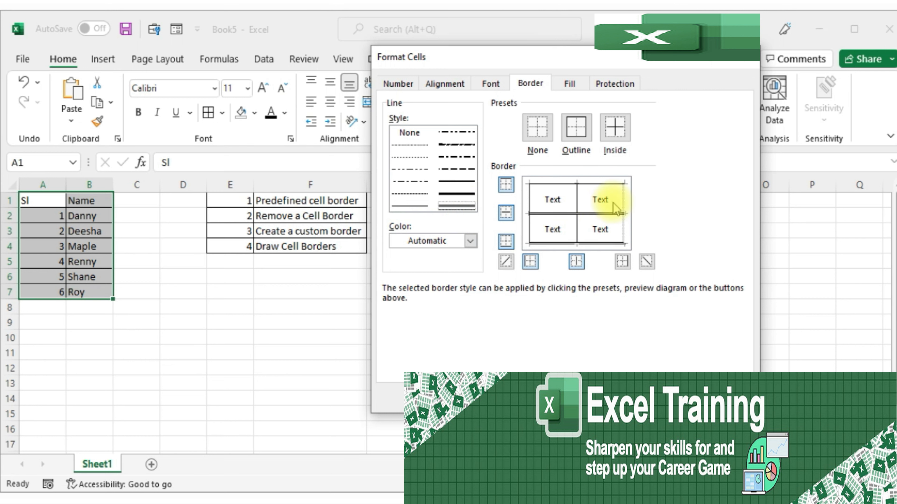
pyautogui.click(597, 185)
pyautogui.click(529, 201)
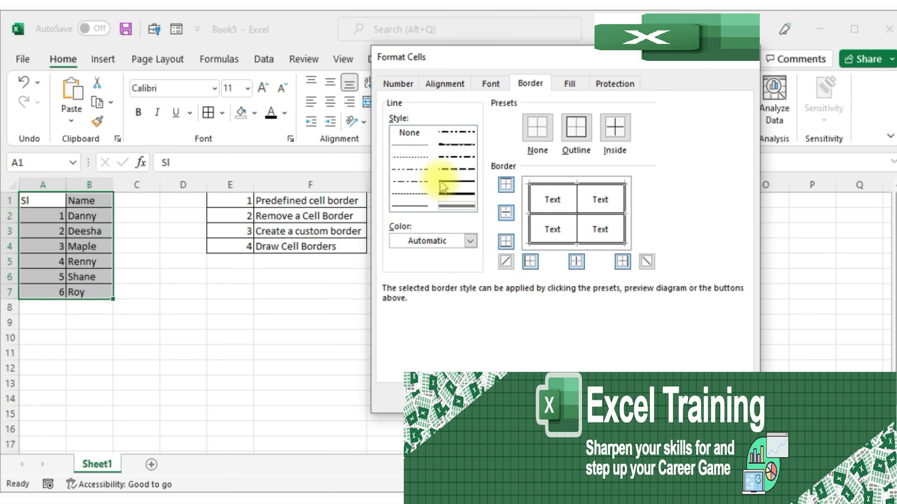
# Set a dotted inside vertical border for the range and apply the custom border settings.
pyautogui.click(409, 157)
pyautogui.click(577, 200)
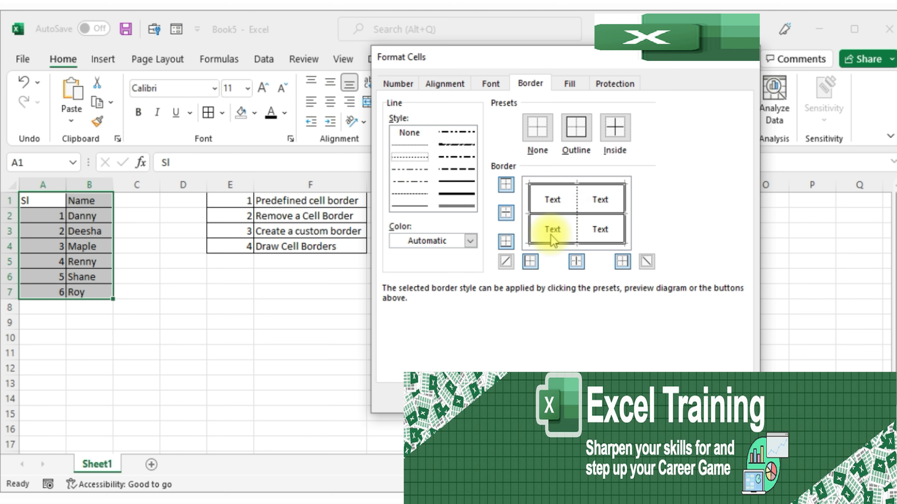
pyautogui.click(663, 392)
pyautogui.click(256, 398)
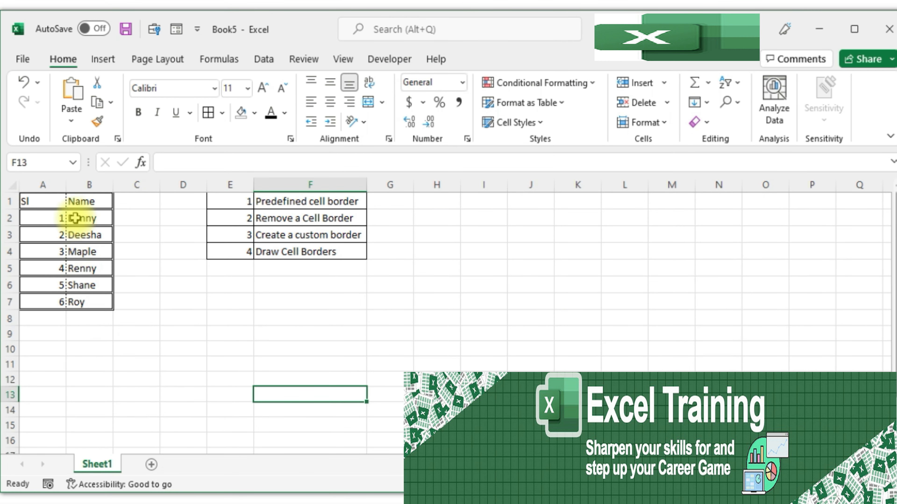
pyautogui.click(210, 344)
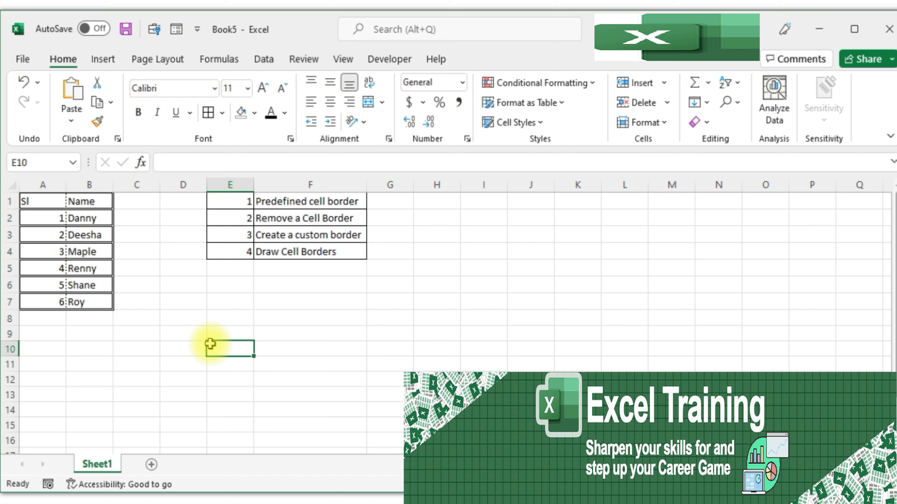